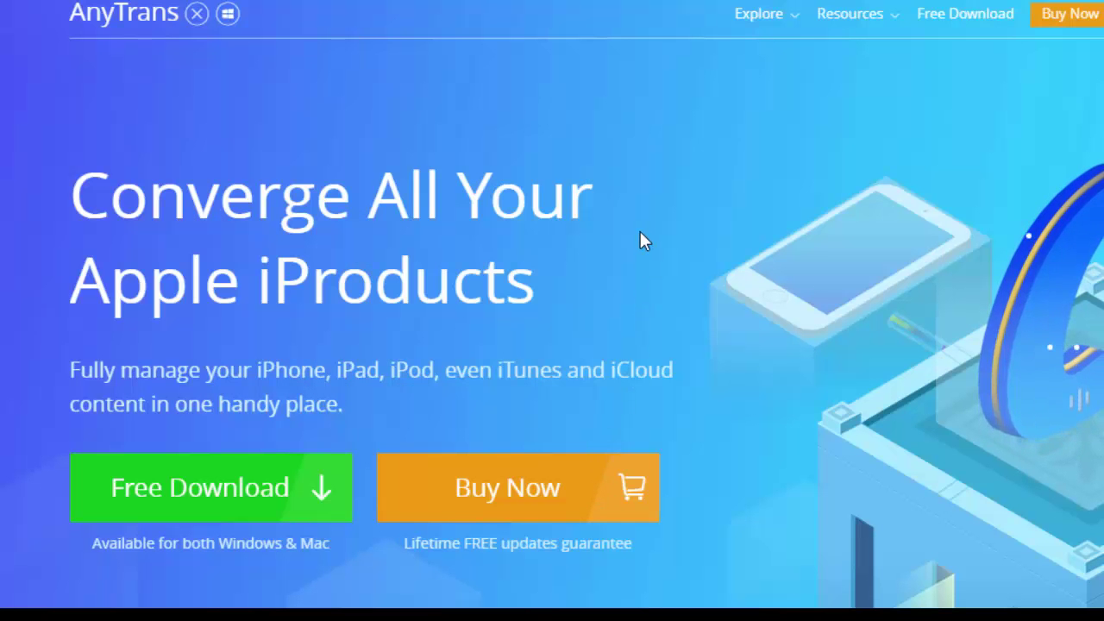
Step: Scroll through the iPhone 7 plus quick-start shortcut screen
scroll(640, 233, down, 5)
scroll(640, 233, up, 3)
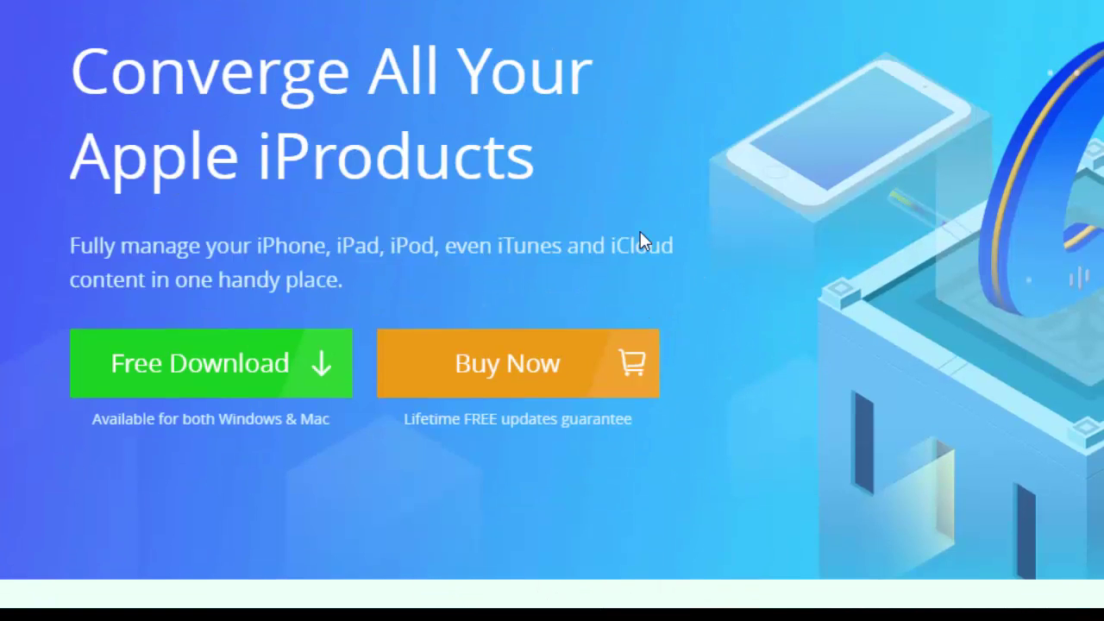
scroll(640, 242, up, 2)
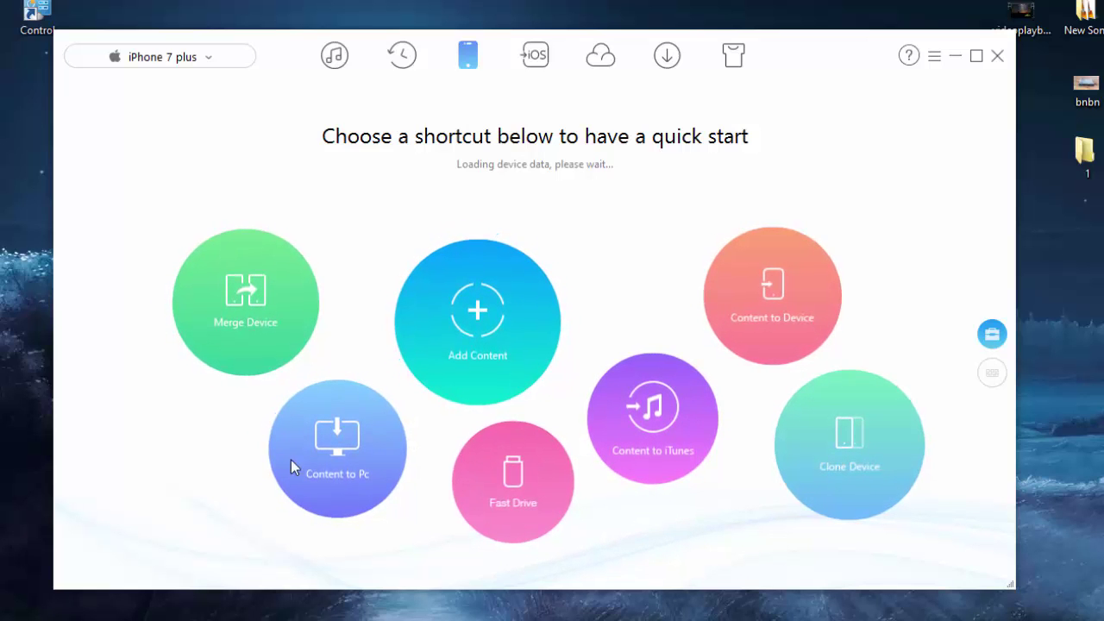
Step: Transfer the bnbn image from the Desktop to the iPhone 7 plus
click(517, 332)
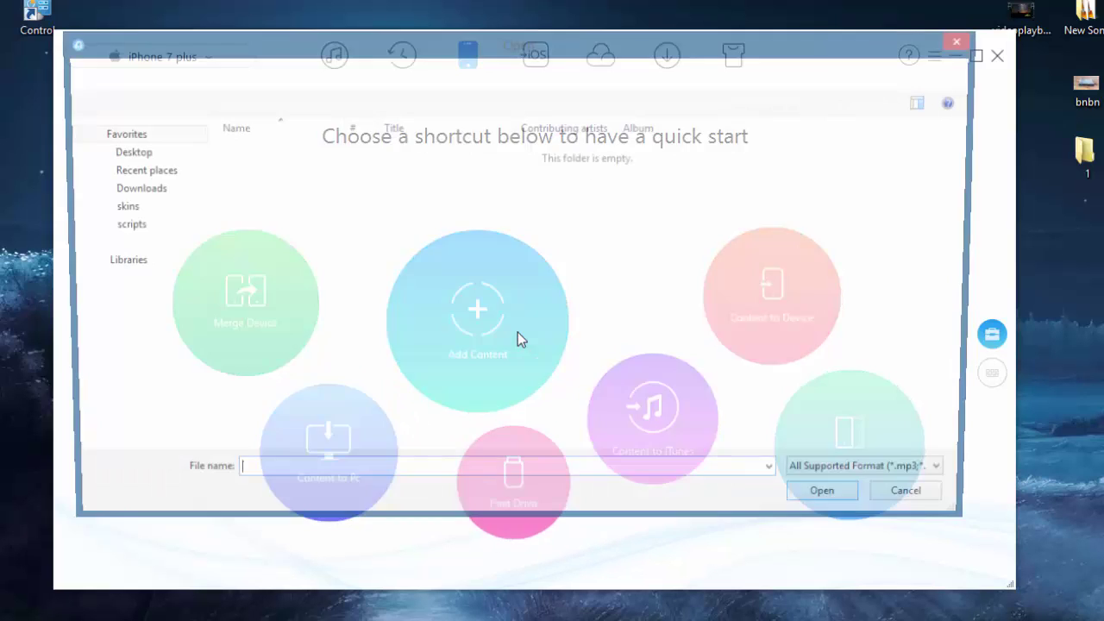
click(157, 153)
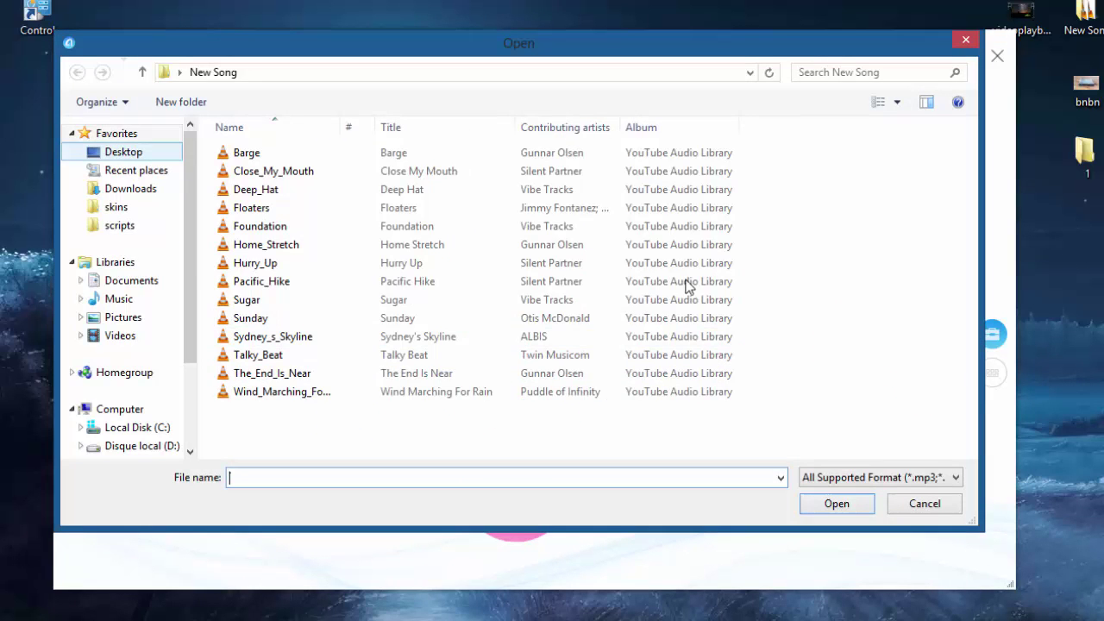
click(825, 354)
scroll(749, 360, down, 1)
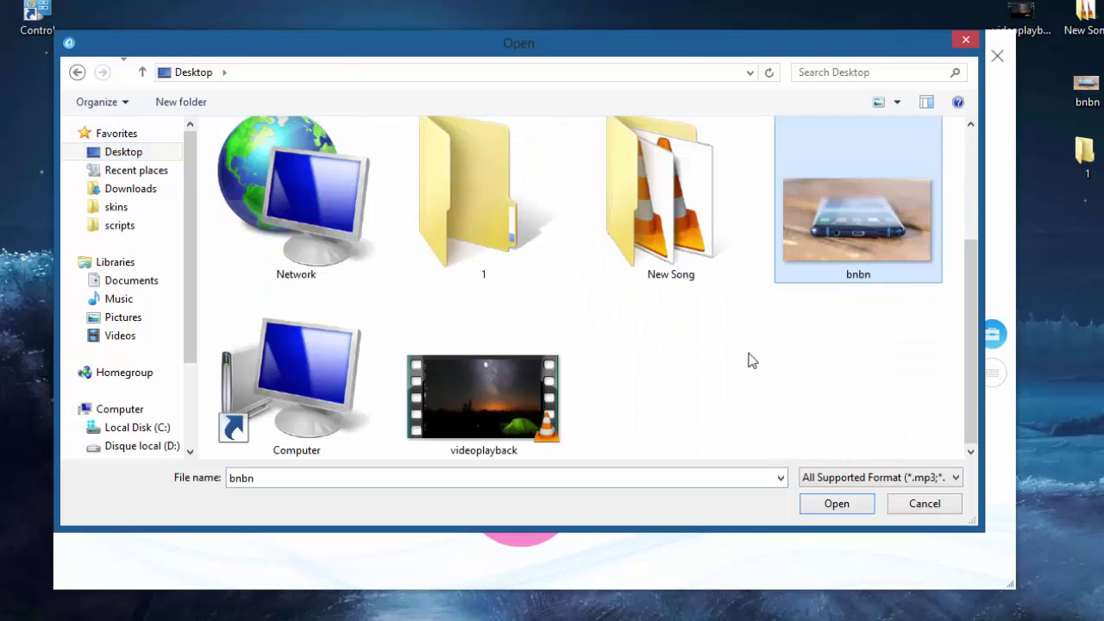
scroll(760, 358, up, 1)
double_click(830, 362)
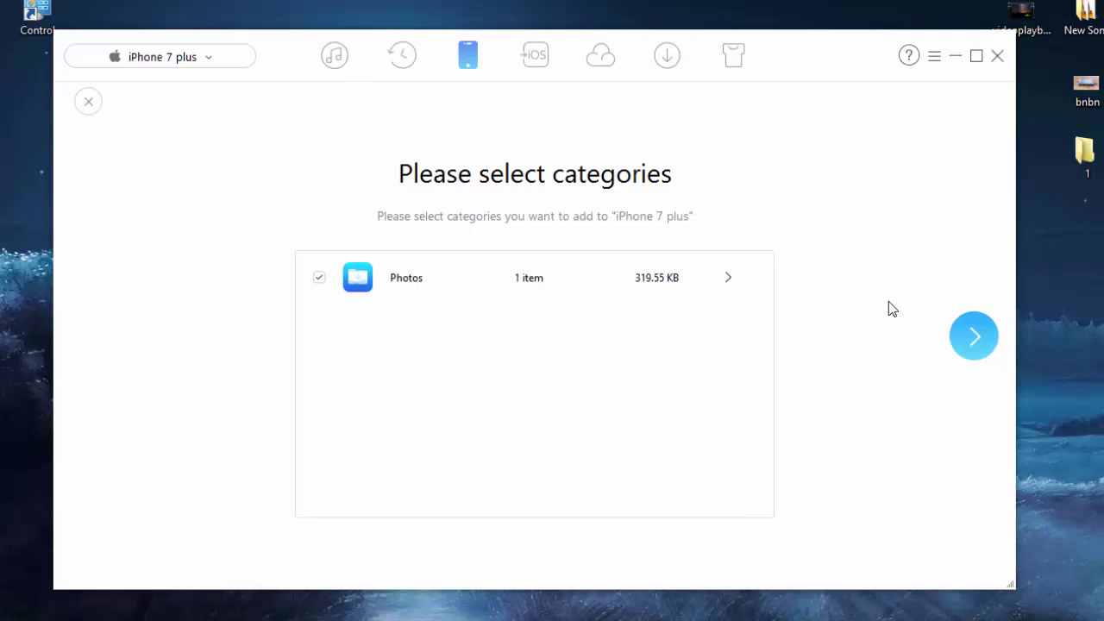
click(974, 335)
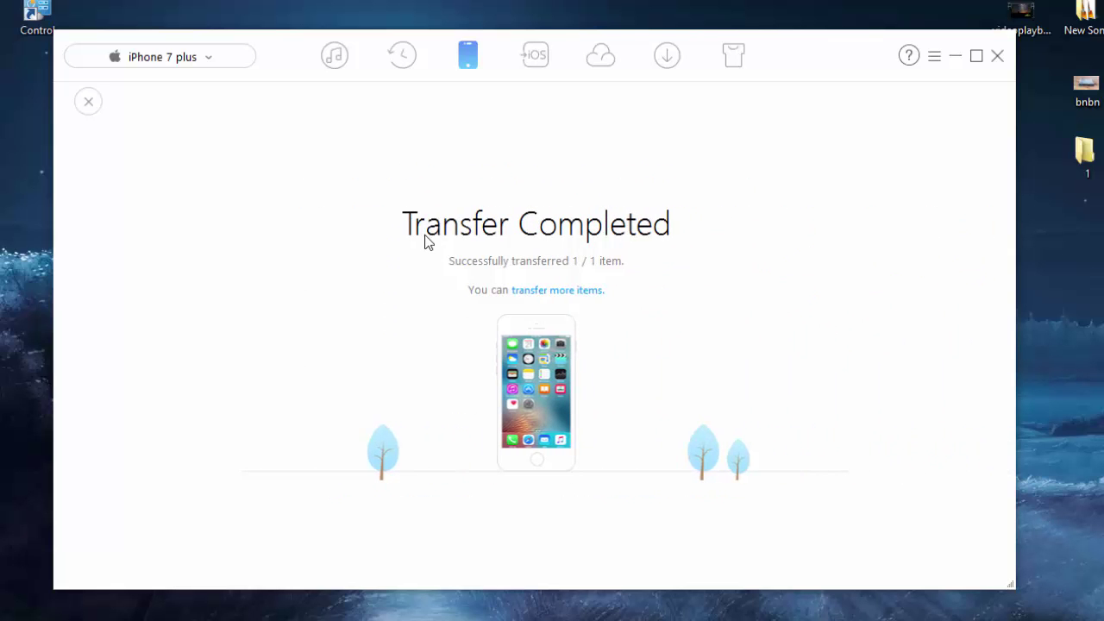
Step: Start a Content to PC export, deselecting Music, Playlists, Photo Video, Slo-Mo, Bookmarks, Albums and Photo Library
click(555, 290)
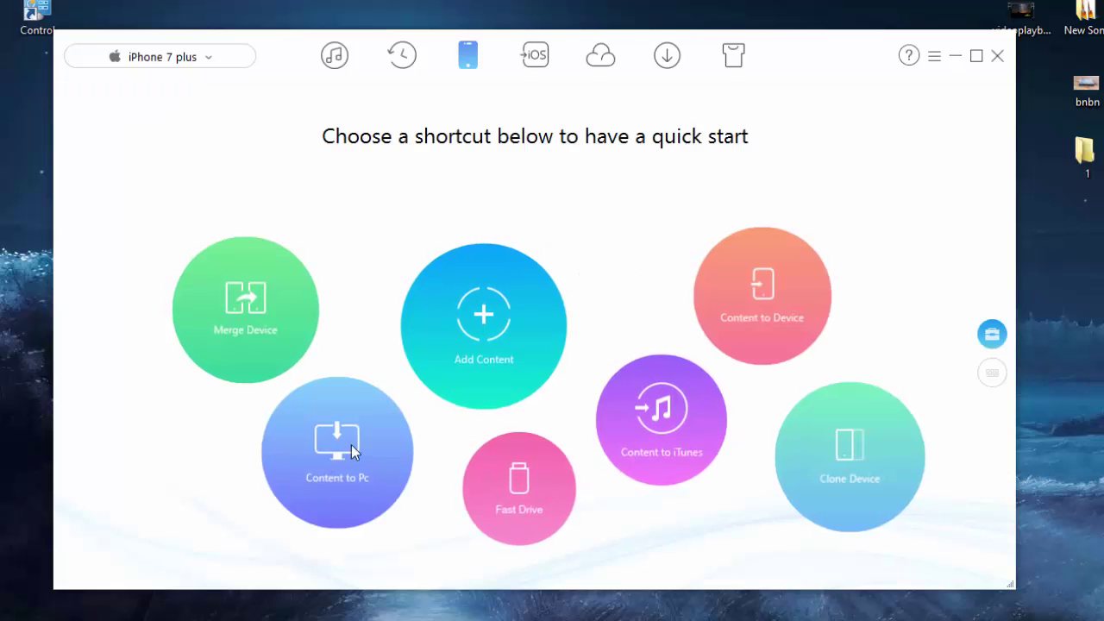
click(373, 456)
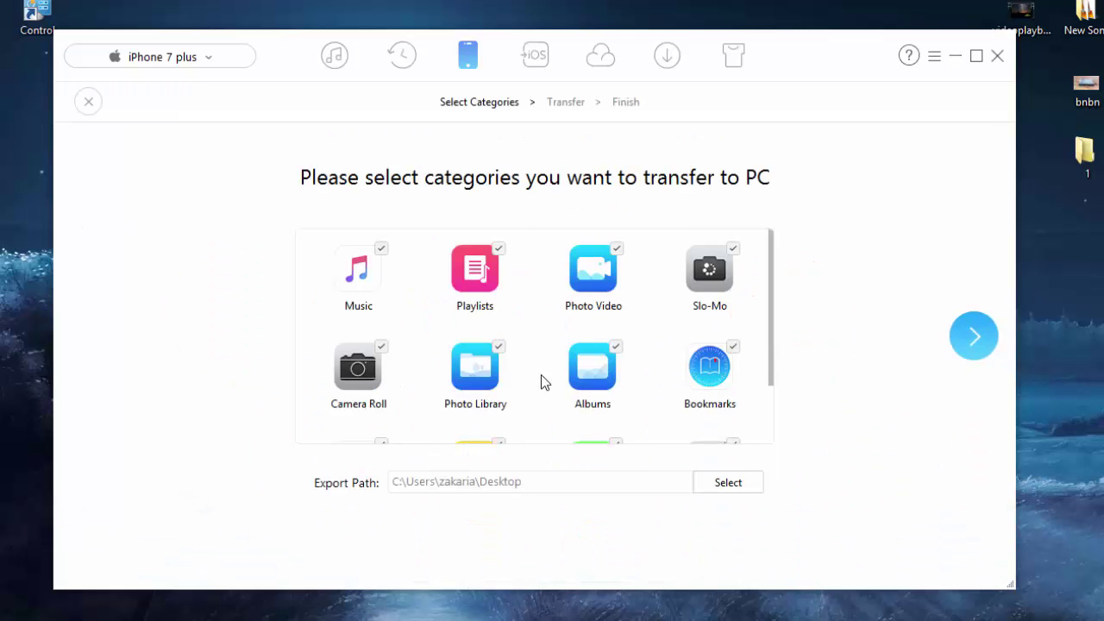
click(363, 273)
click(595, 272)
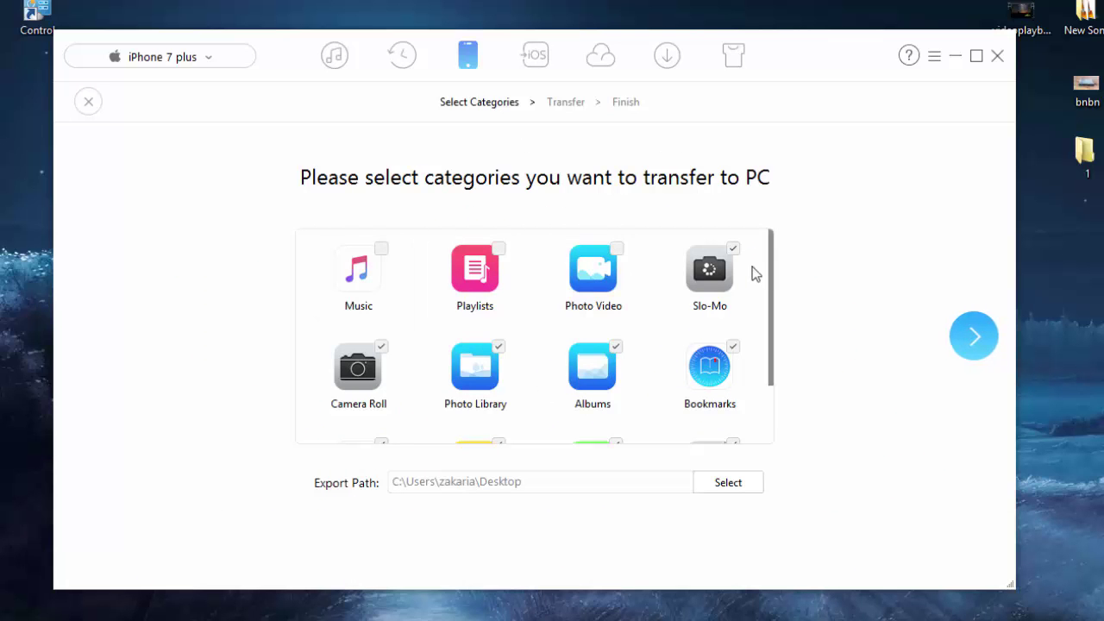
click(710, 293)
click(690, 369)
click(592, 369)
click(475, 369)
click(392, 367)
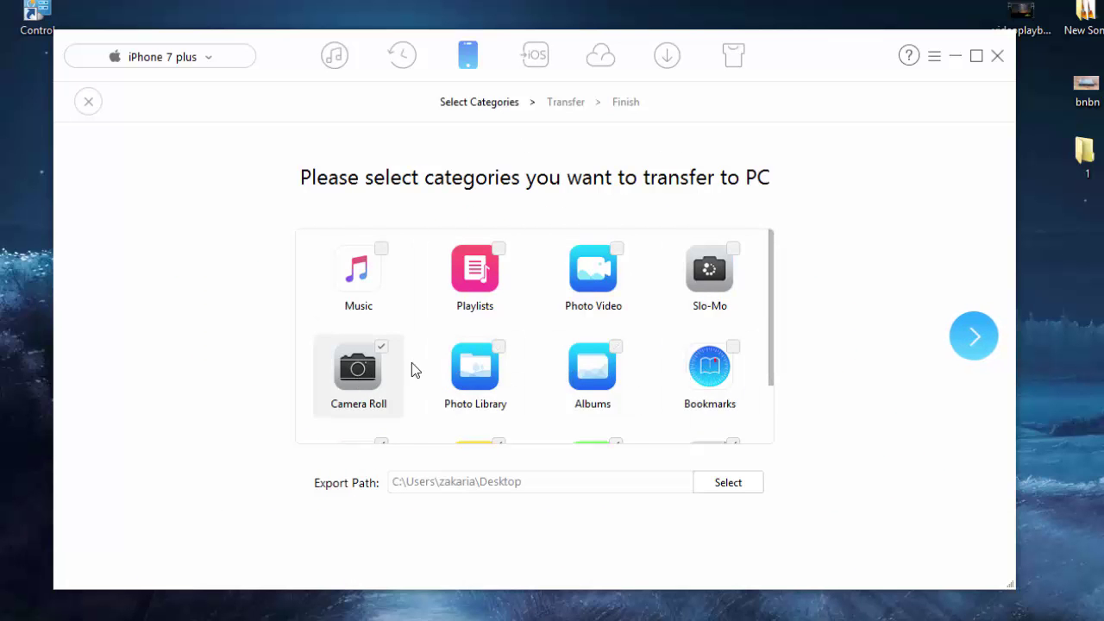
Step: Exclude Safari history, keep Notes selected, and export the remaining categories to the PC
scroll(411, 362, down, 1)
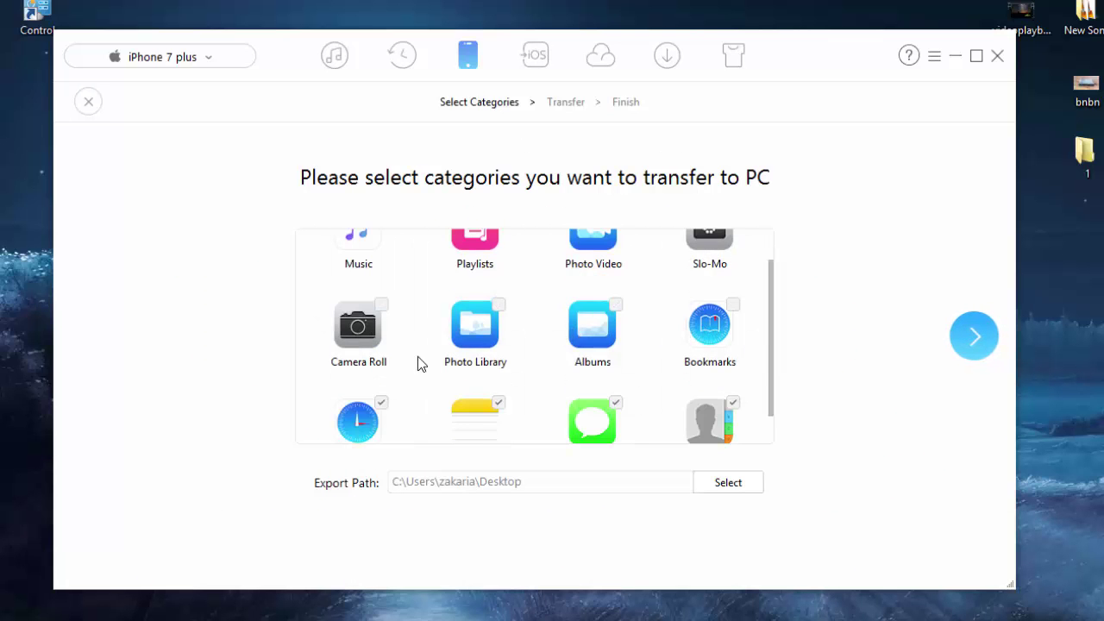
click(471, 427)
scroll(470, 428, down, 1)
click(359, 417)
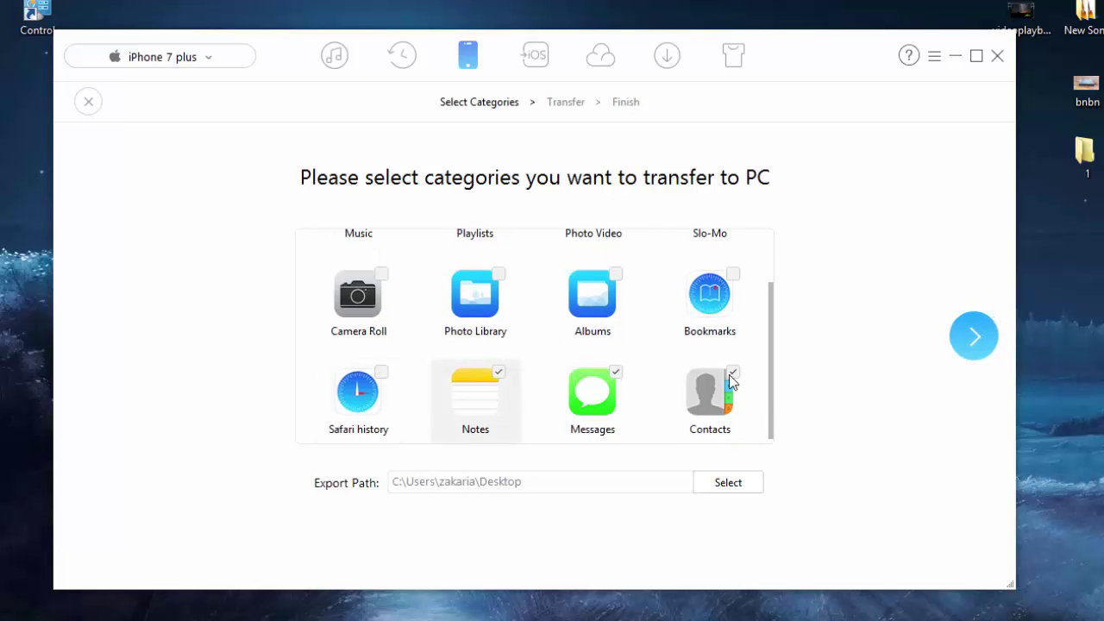
click(484, 392)
scroll(635, 392, up, 2)
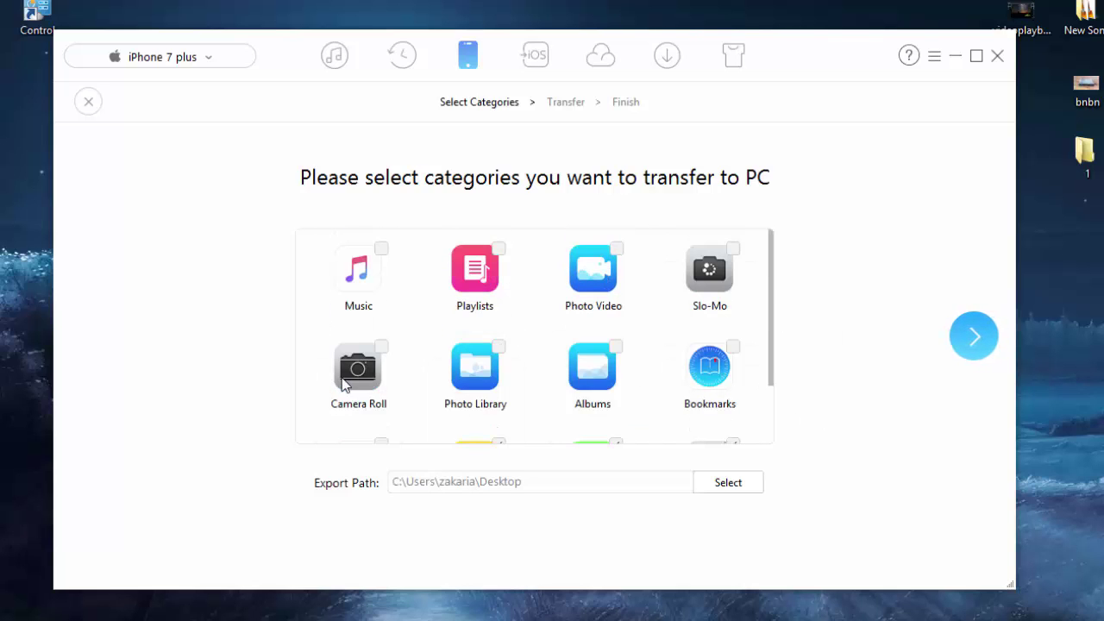
scroll(720, 373, down, 2)
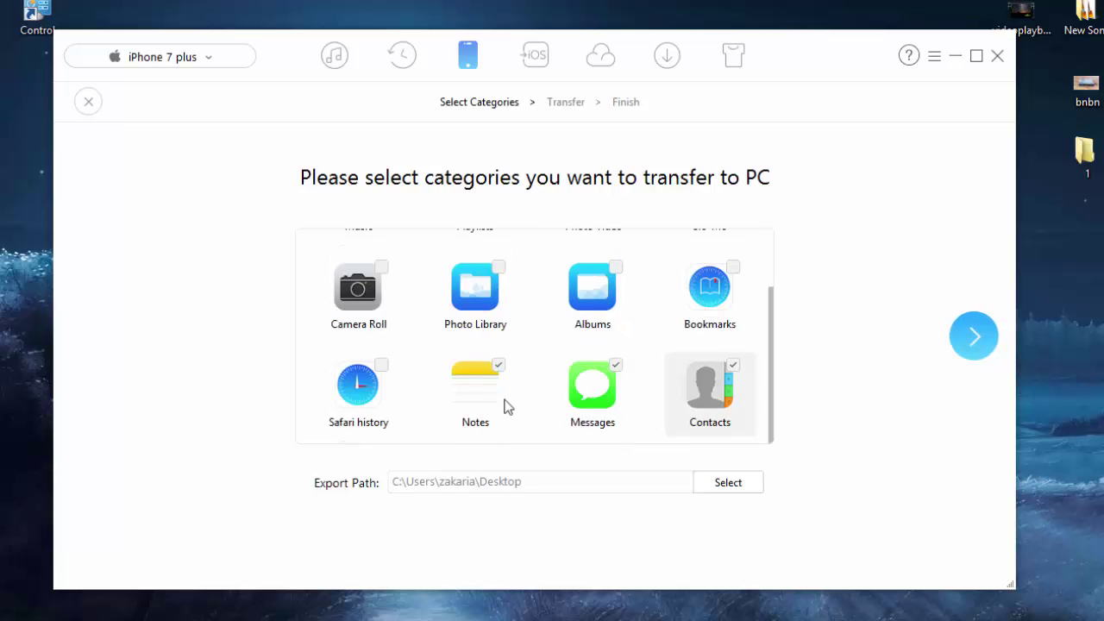
click(964, 344)
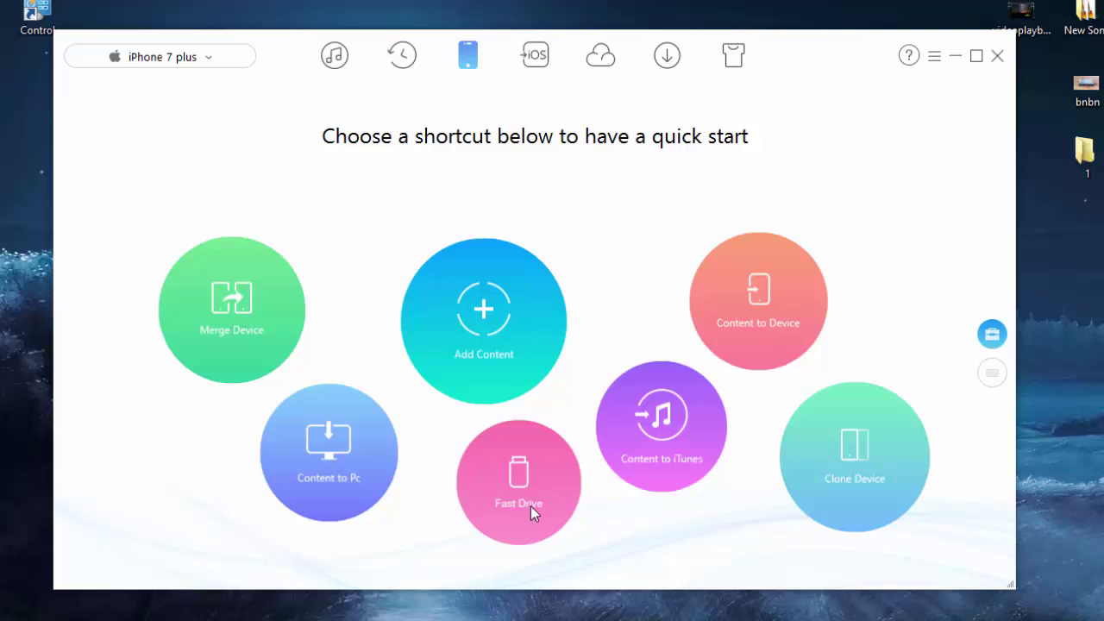
Step: Add a second copy of bnbn from the Desktop to the phone's Fast Drive
click(537, 480)
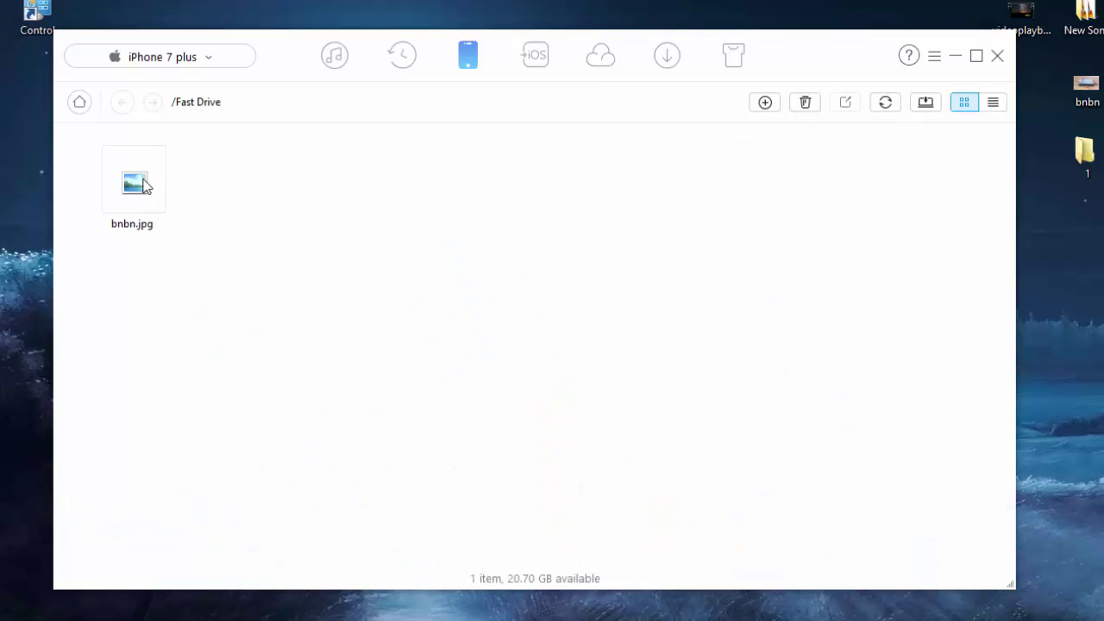
click(141, 186)
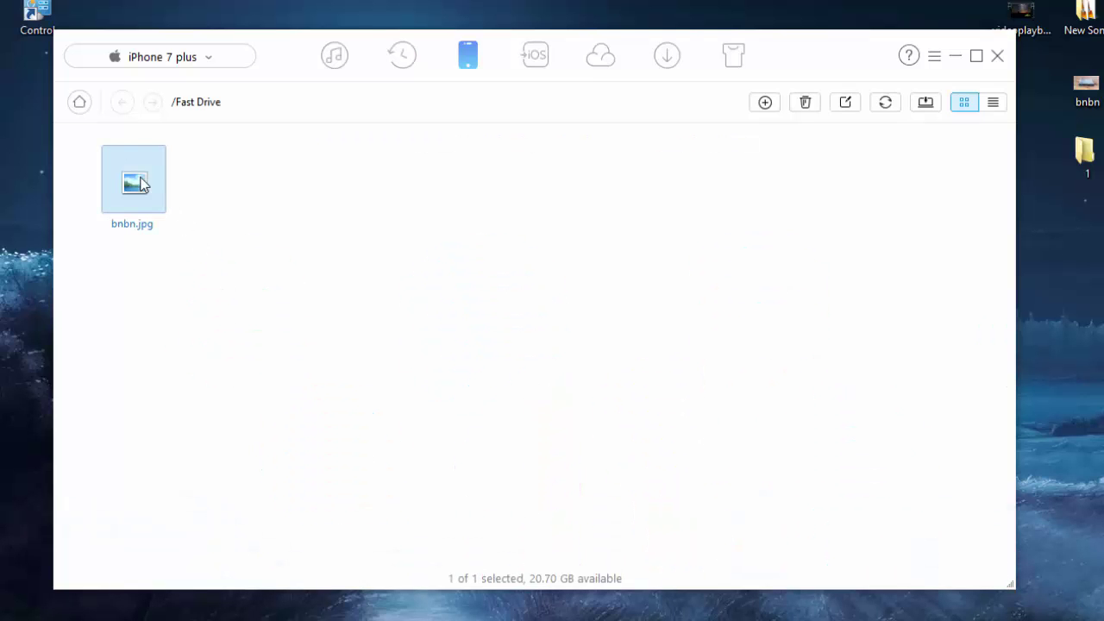
click(762, 107)
click(605, 341)
scroll(605, 341, down, 5)
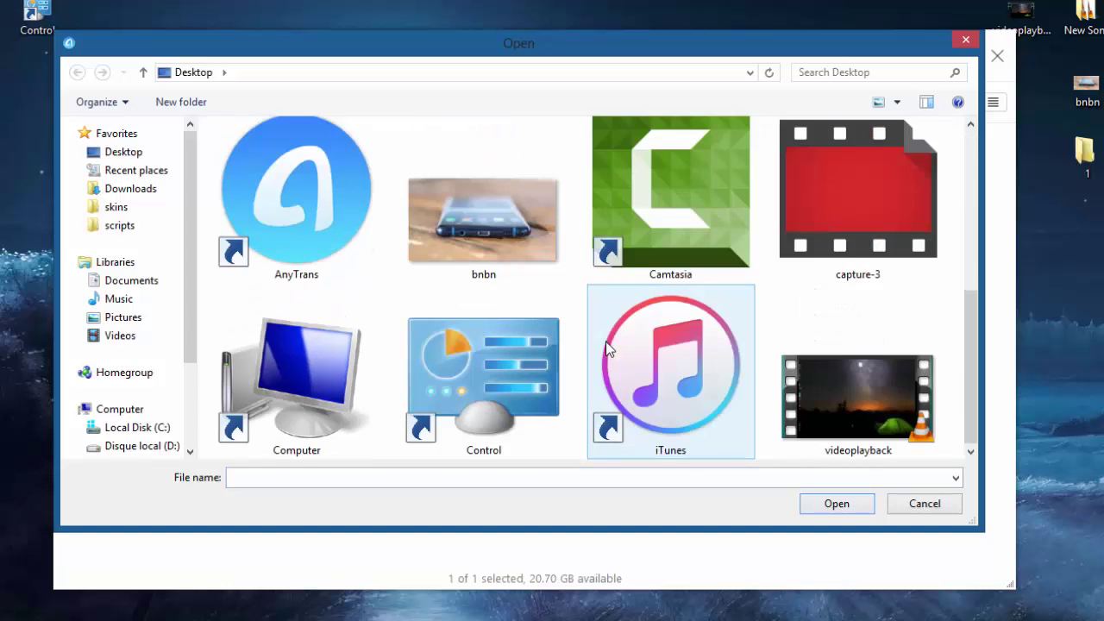
scroll(606, 345, up, 5)
scroll(605, 345, down, 5)
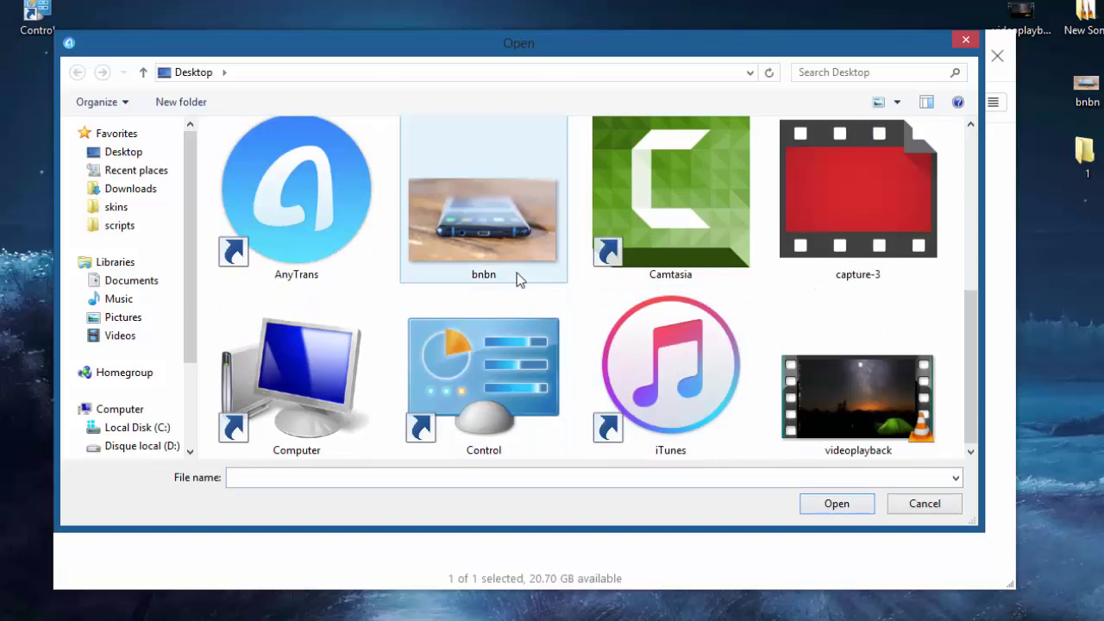
click(543, 266)
double_click(483, 253)
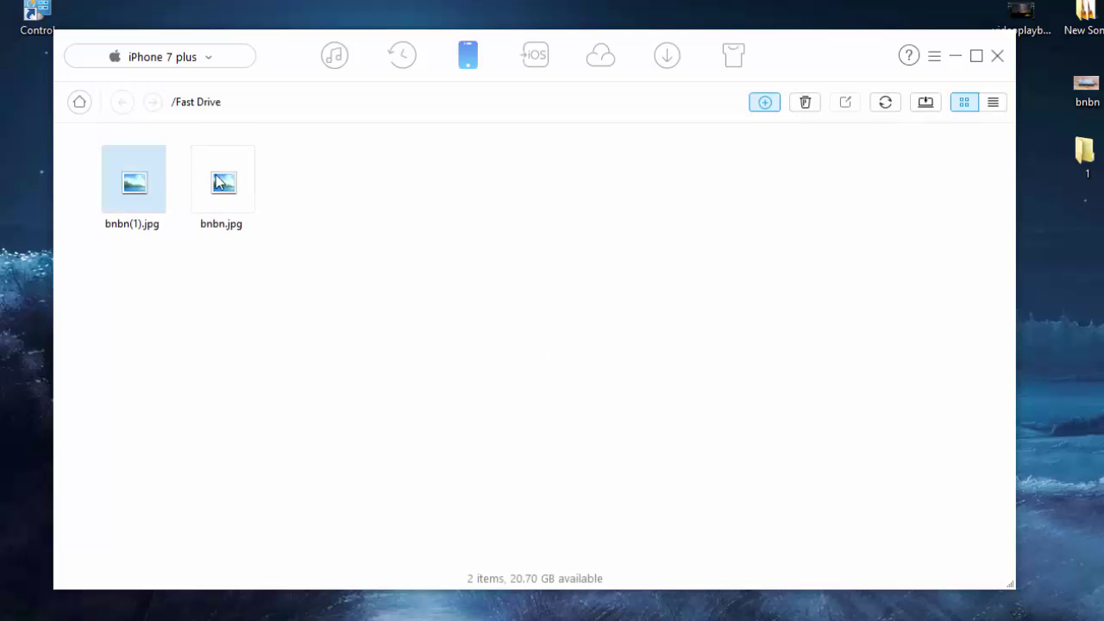
Step: Try the phone-to-phone merge option from the quick-start shortcuts
click(78, 103)
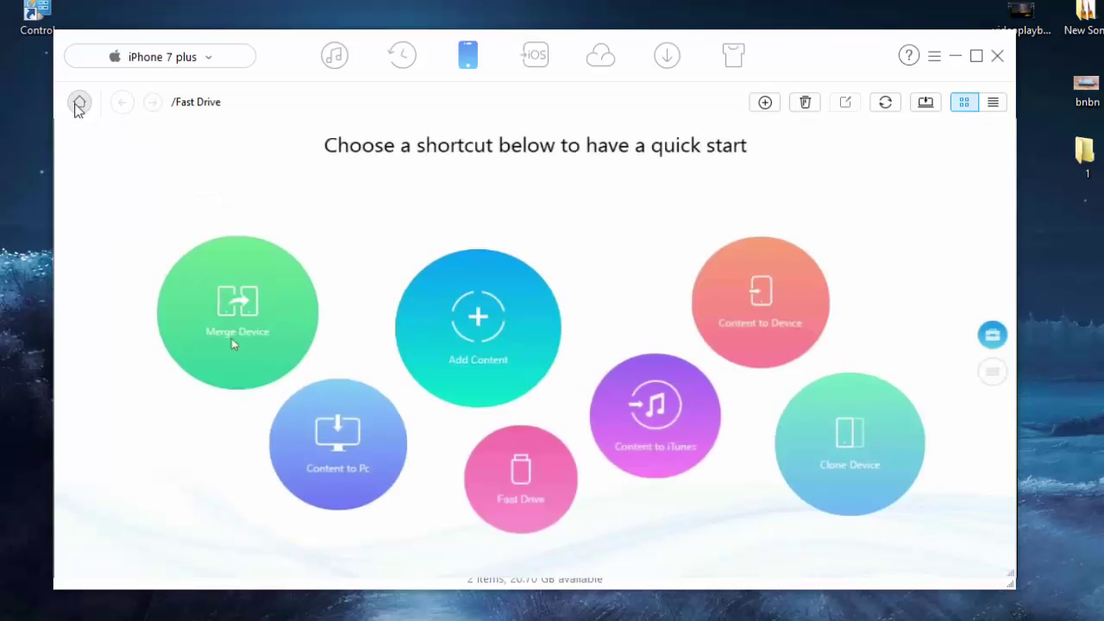
click(252, 345)
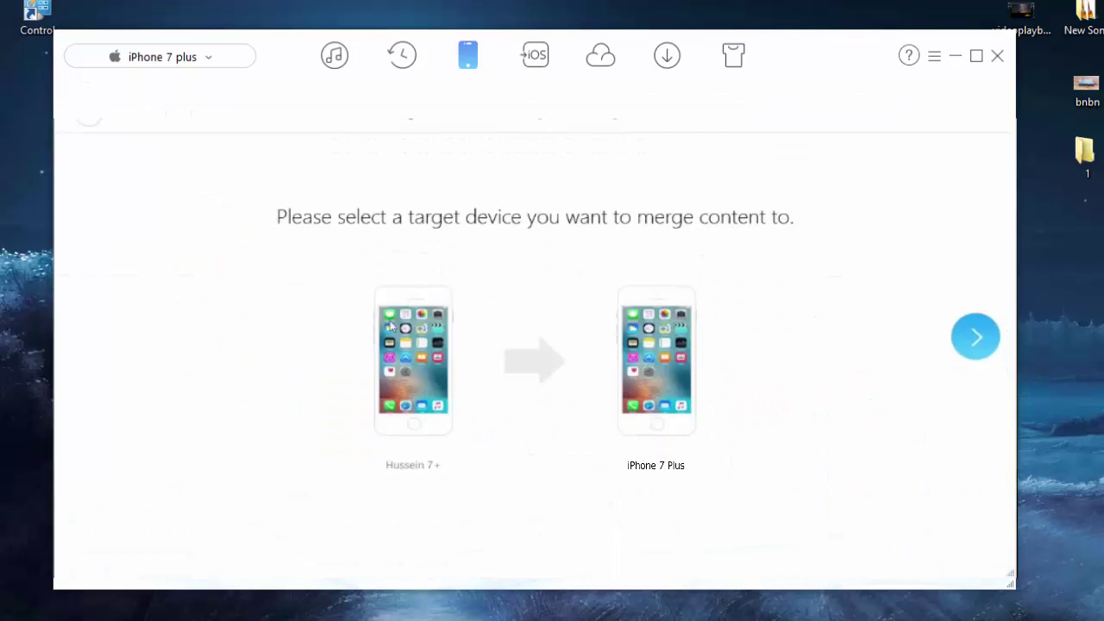
click(977, 338)
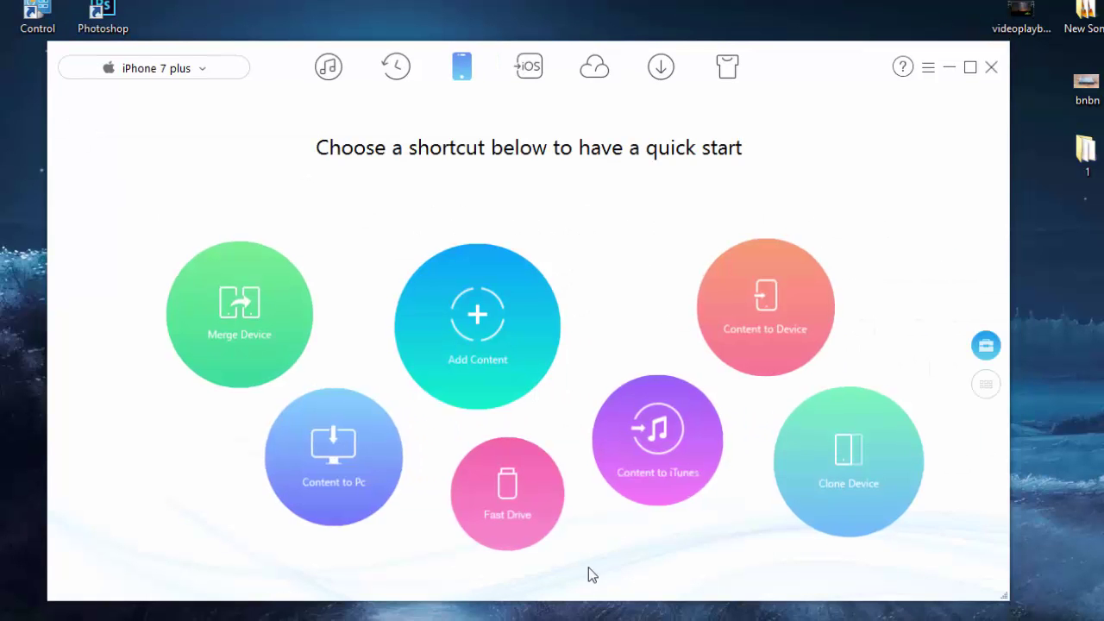
Step: Send only the Slo-Mo videos to iTunes, with Music excluded
click(676, 438)
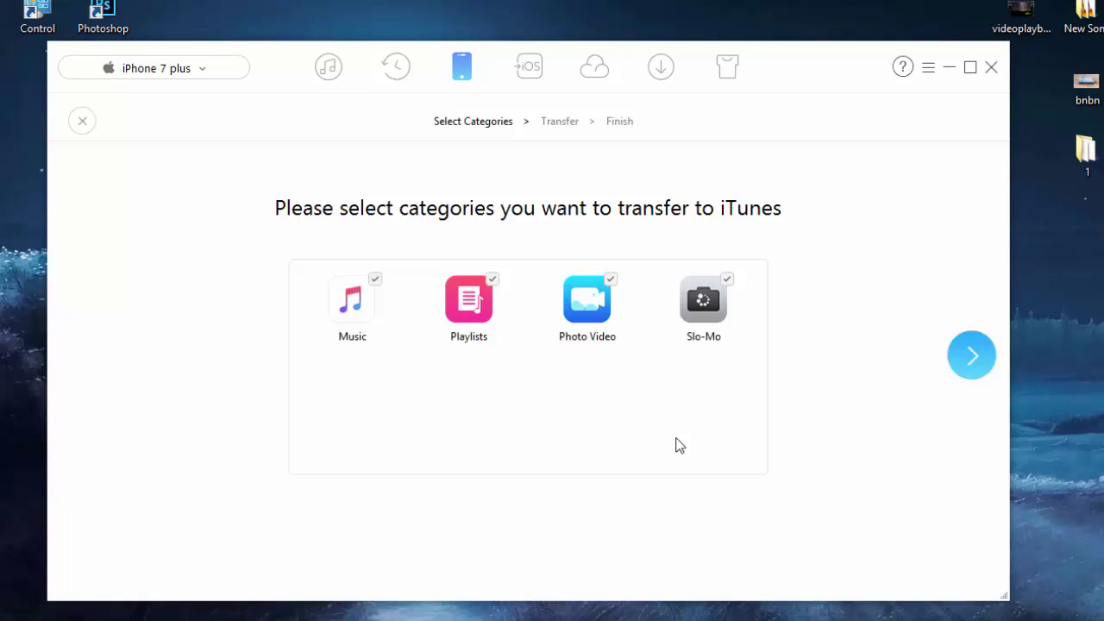
click(358, 299)
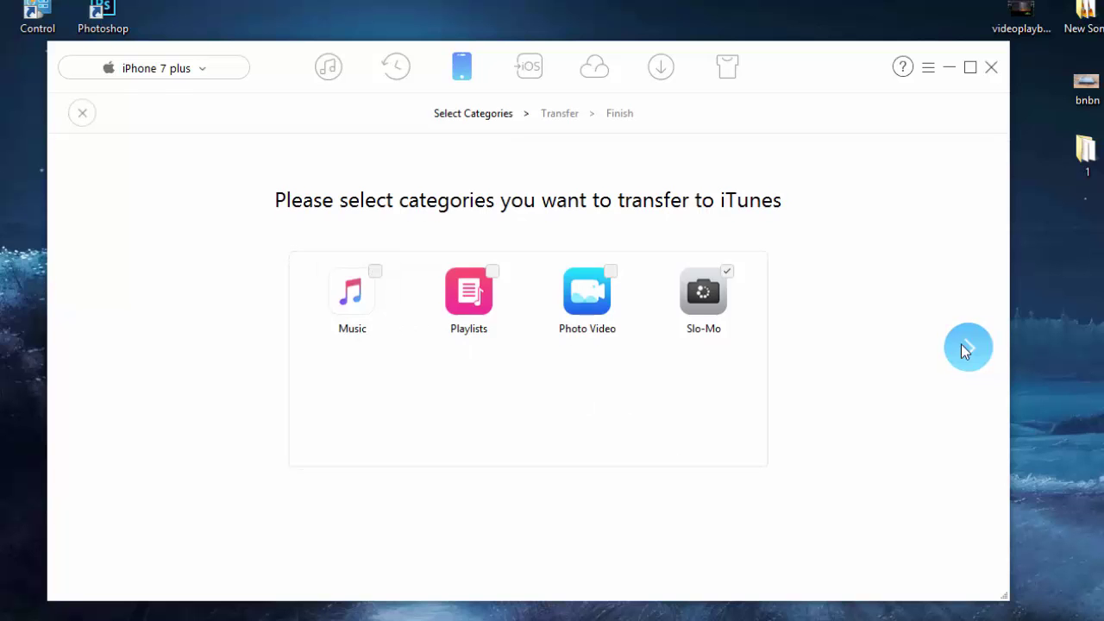
click(961, 344)
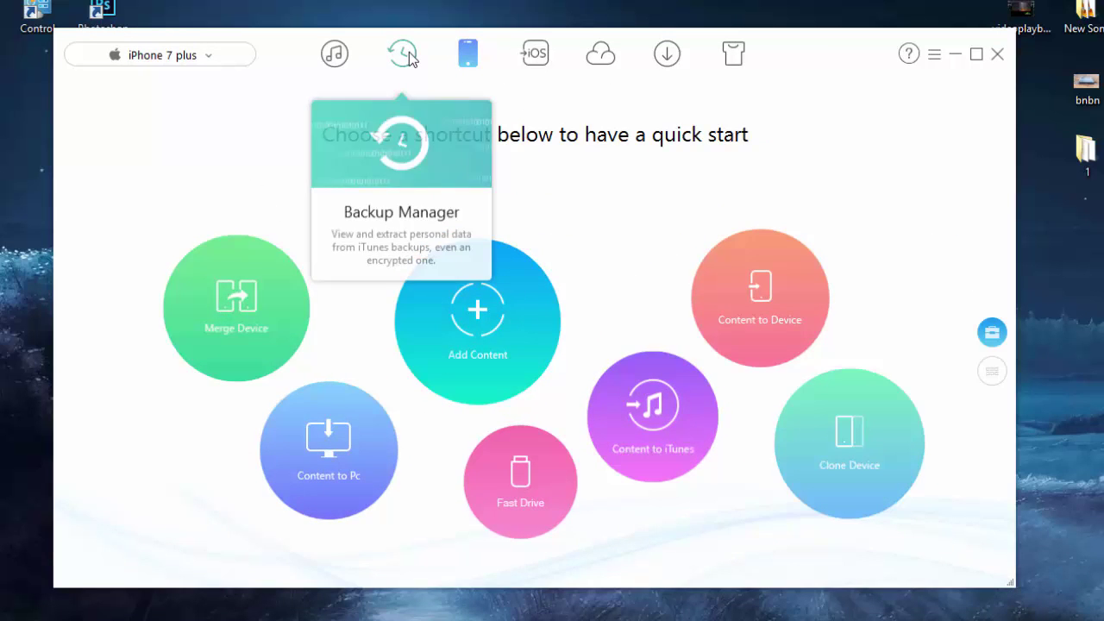
Step: Open Backup Manager and run Backup Now for the iPhone 7 plus
click(411, 59)
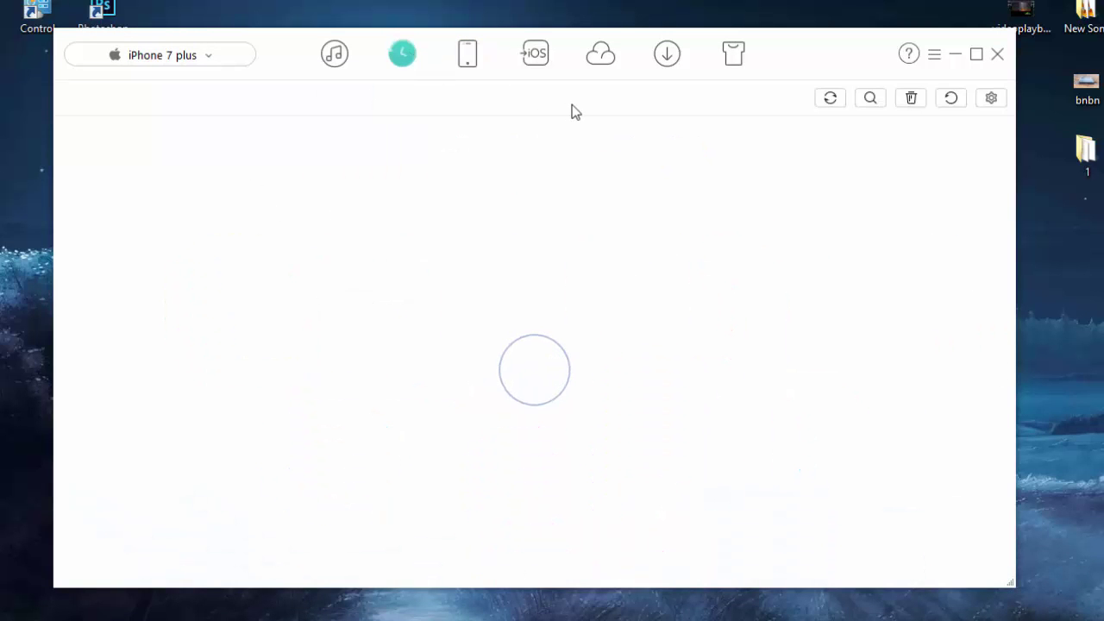
click(952, 100)
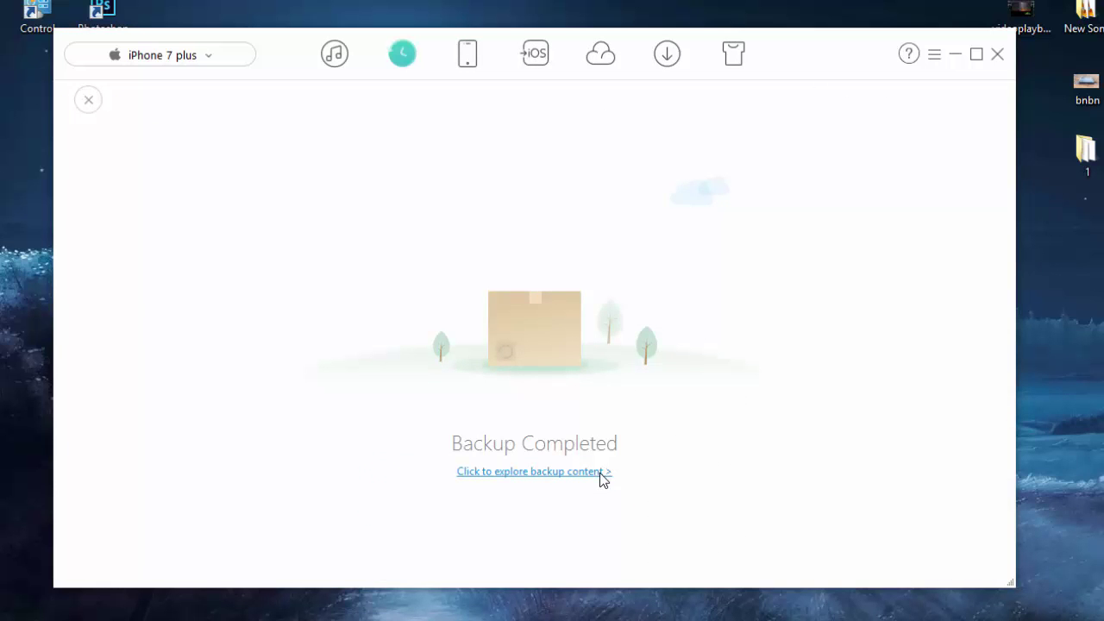
Step: Open the backup's contents and view its messages, voice mail, call history and contacts
click(600, 472)
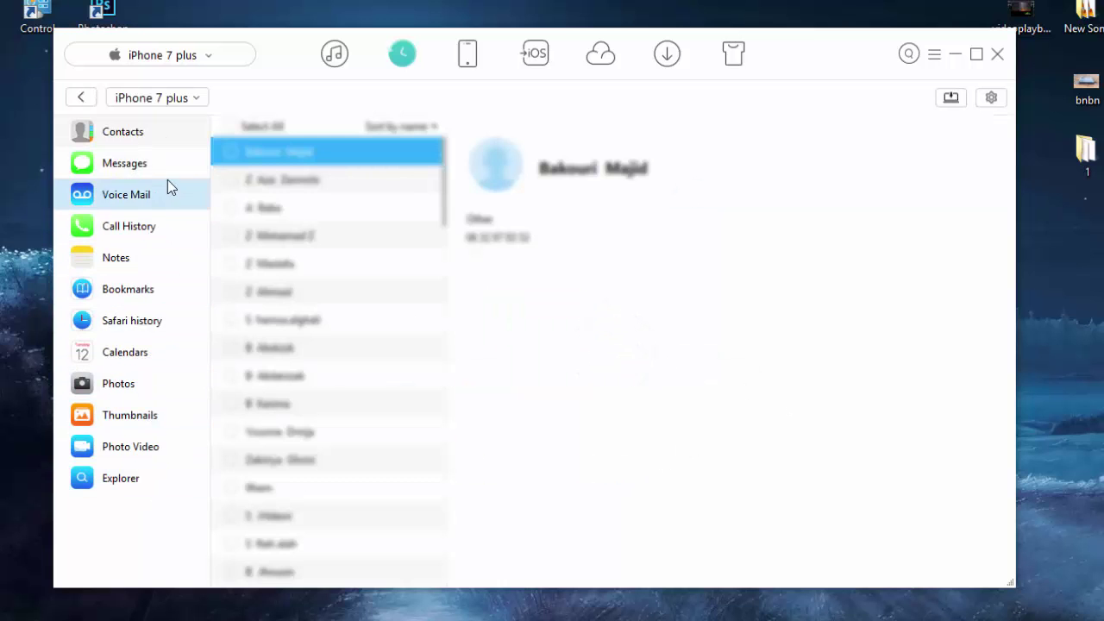
click(157, 170)
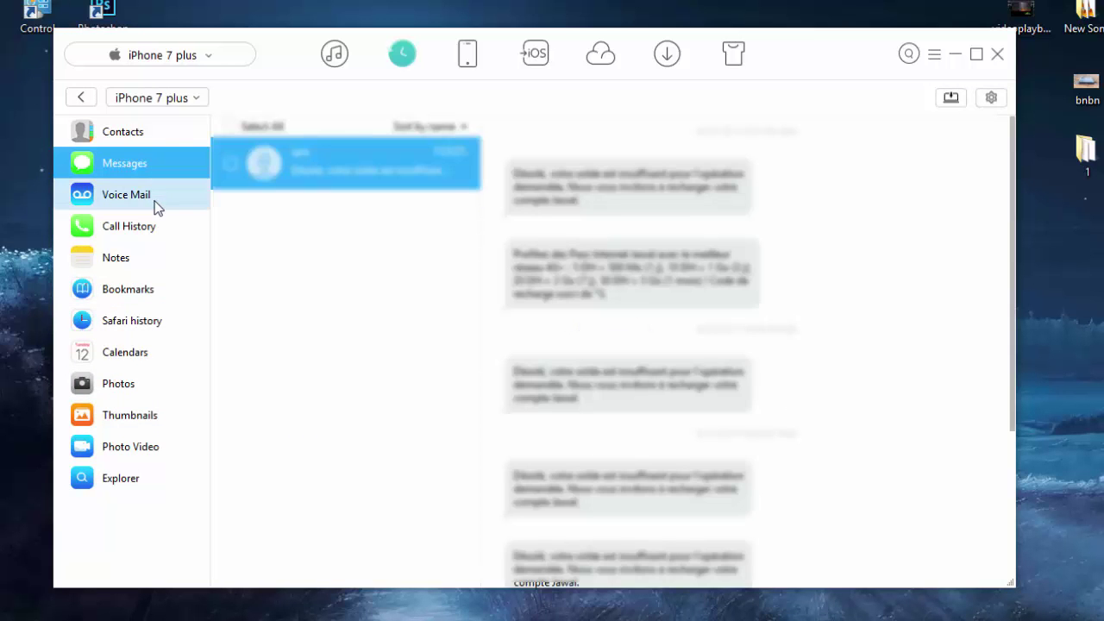
click(155, 206)
click(138, 236)
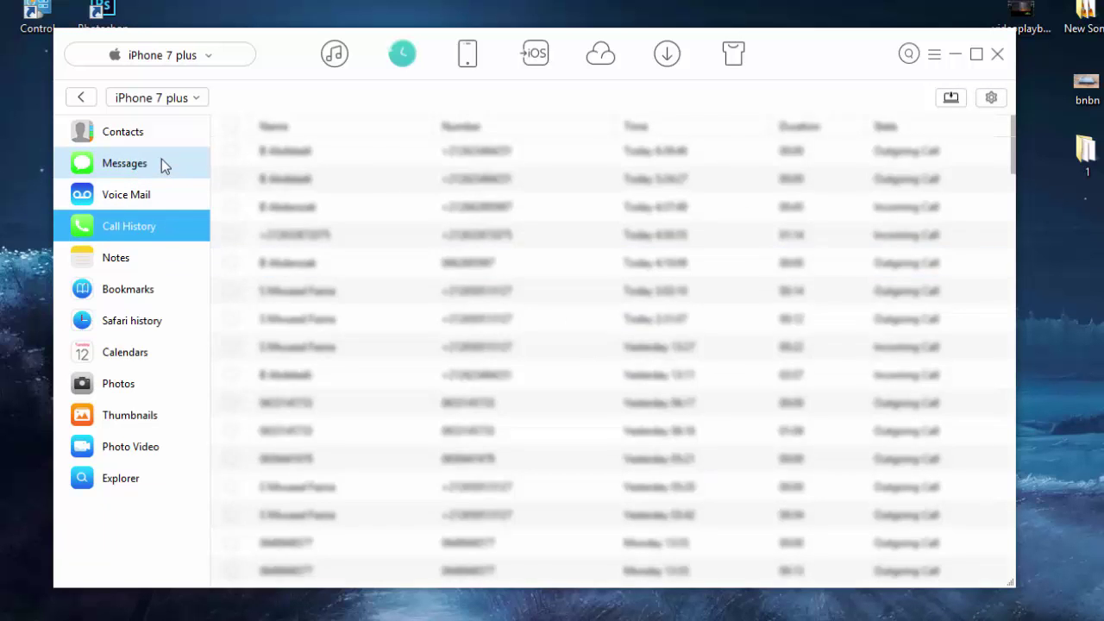
click(161, 159)
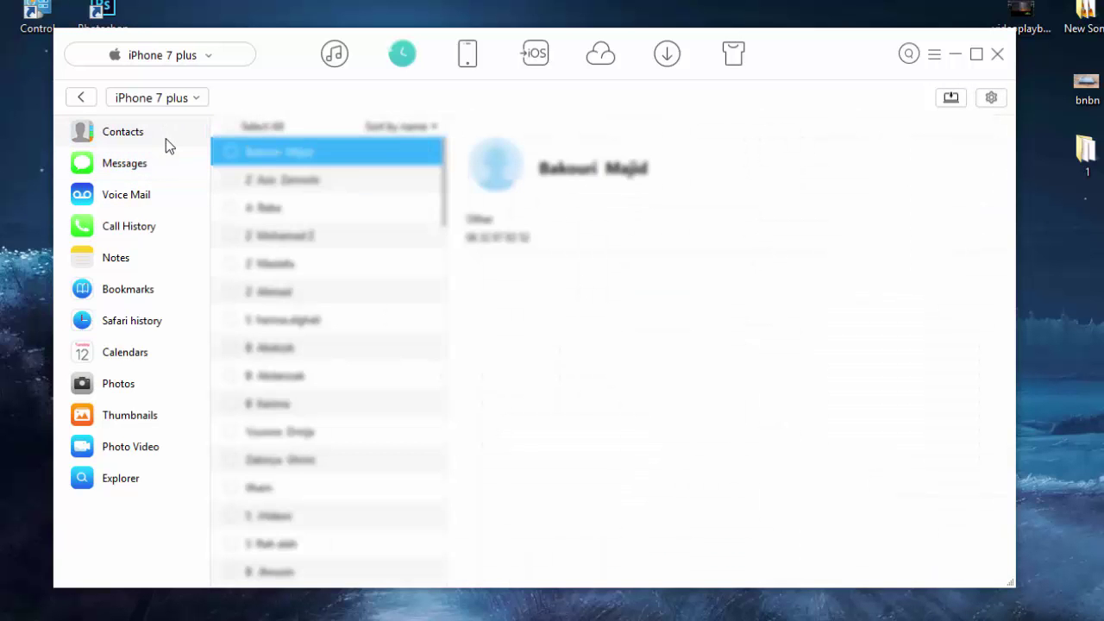
Step: Switch between the backup's call history, contacts and messages, ending on messages
scroll(336, 276, down, 5)
click(177, 235)
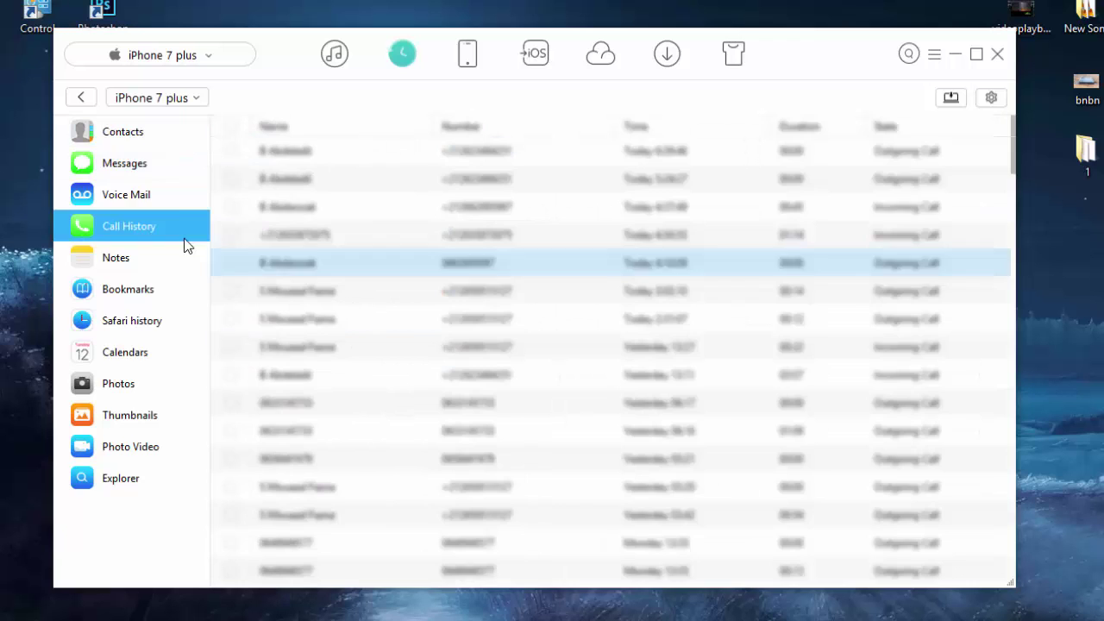
click(162, 163)
click(168, 140)
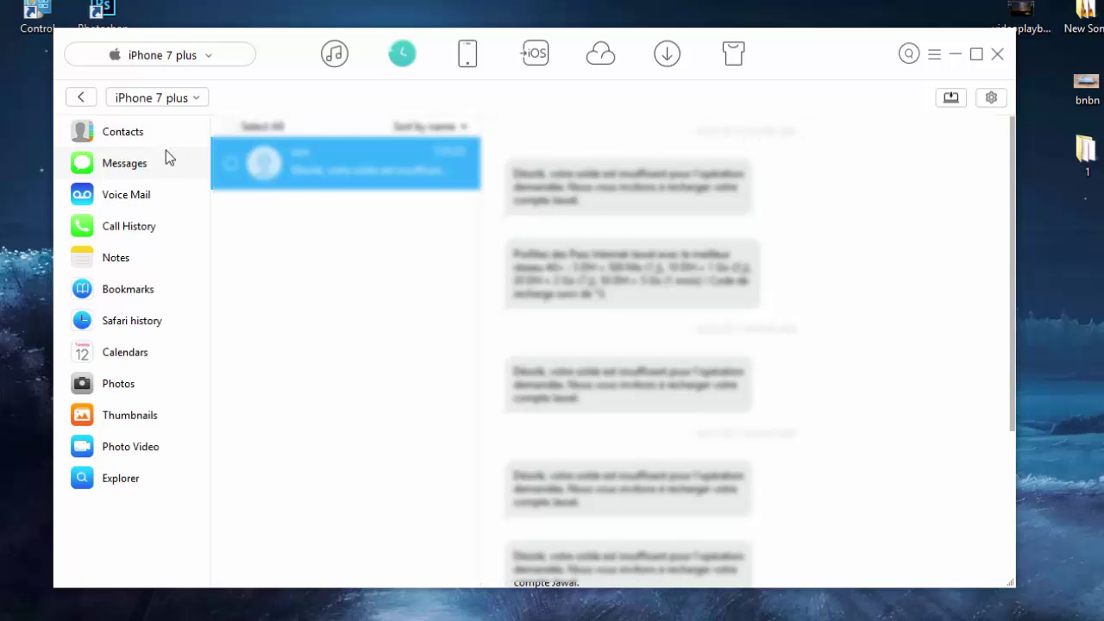
scroll(333, 276, down, 5)
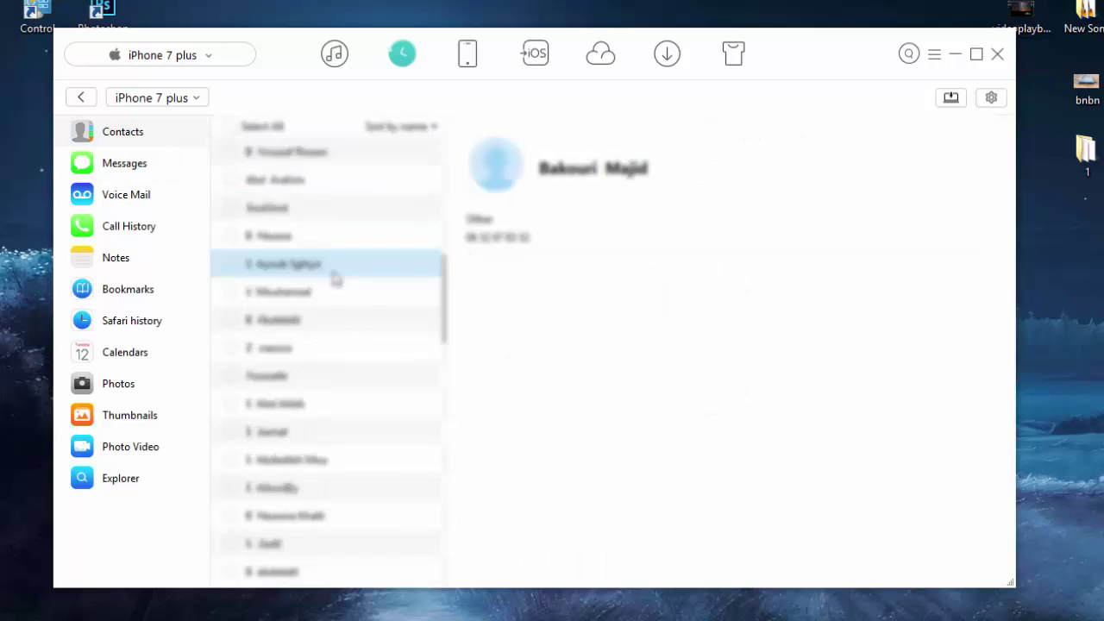
click(164, 226)
click(162, 164)
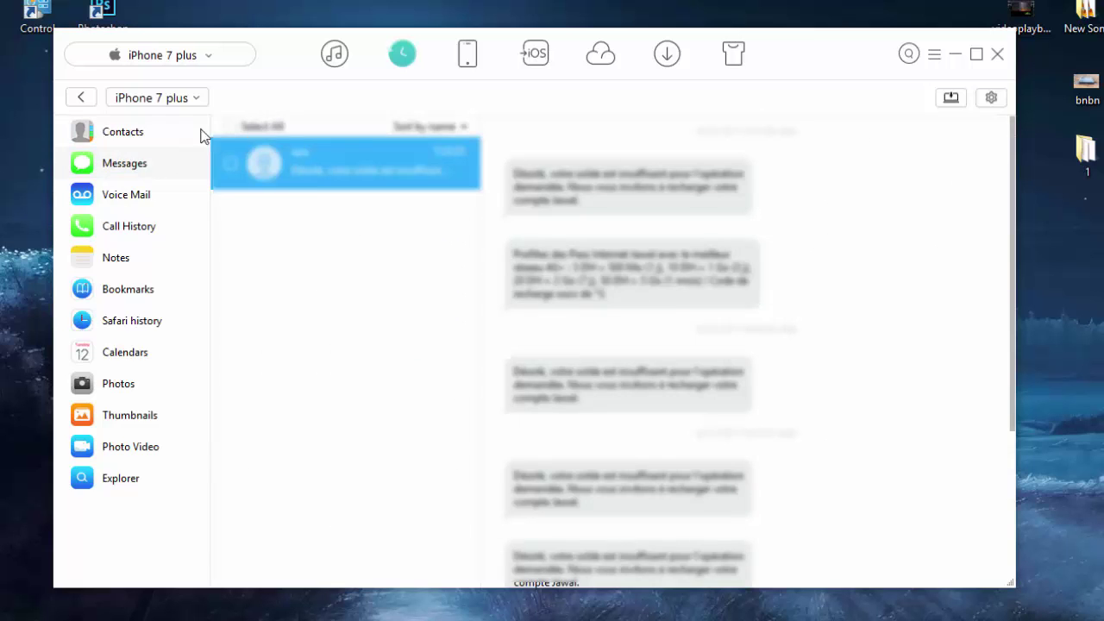
Step: Browse the iTunes Library's home videos and podcasts, then select two tracks in Music
click(336, 59)
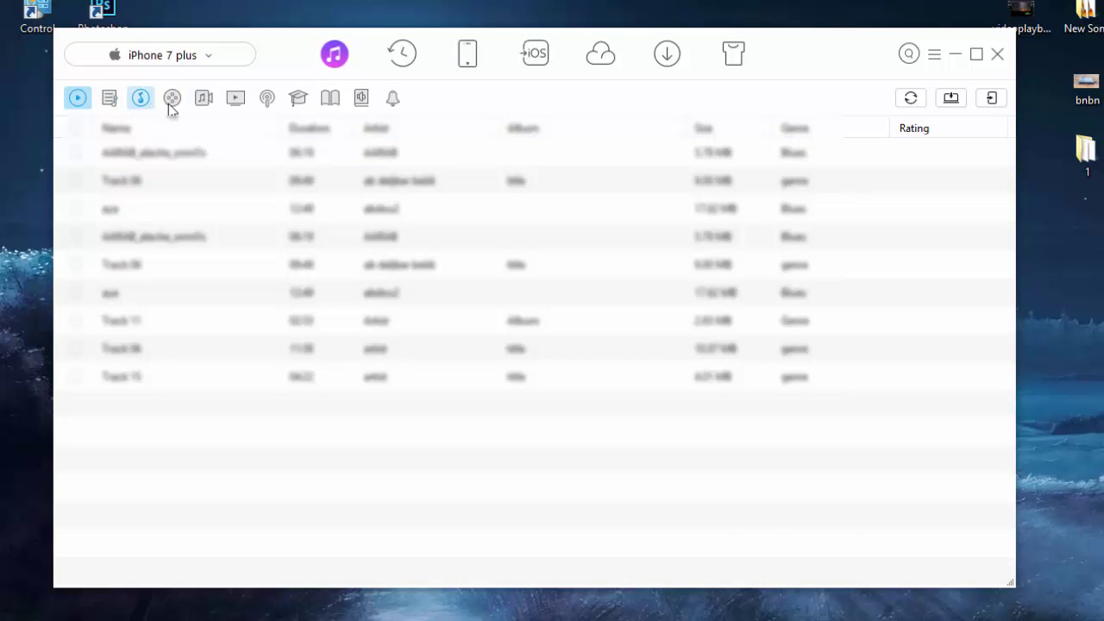
click(142, 102)
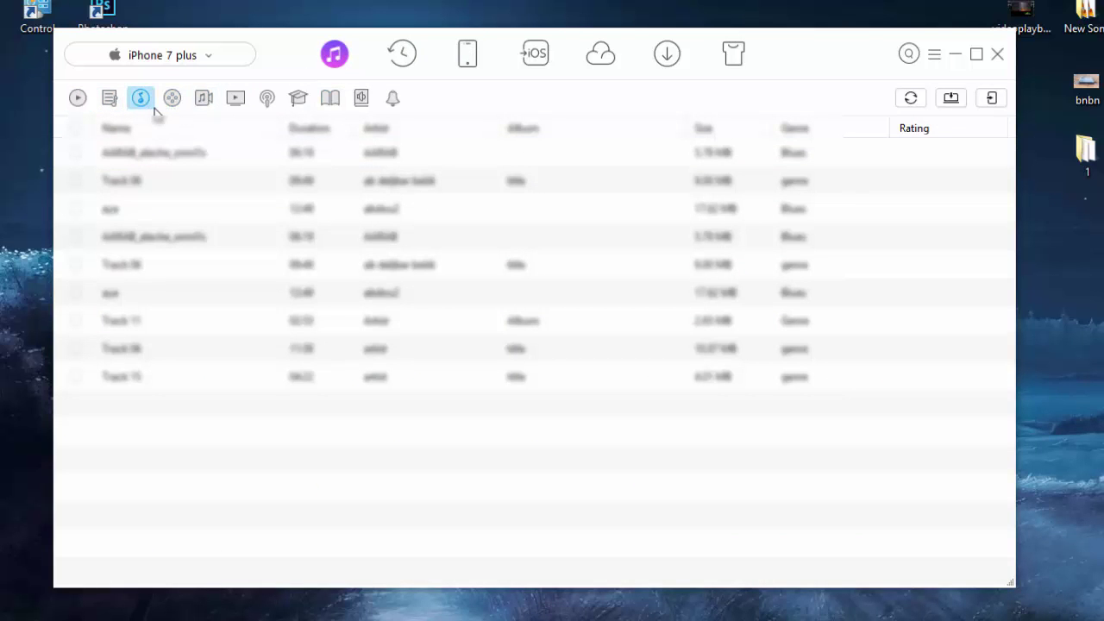
click(203, 106)
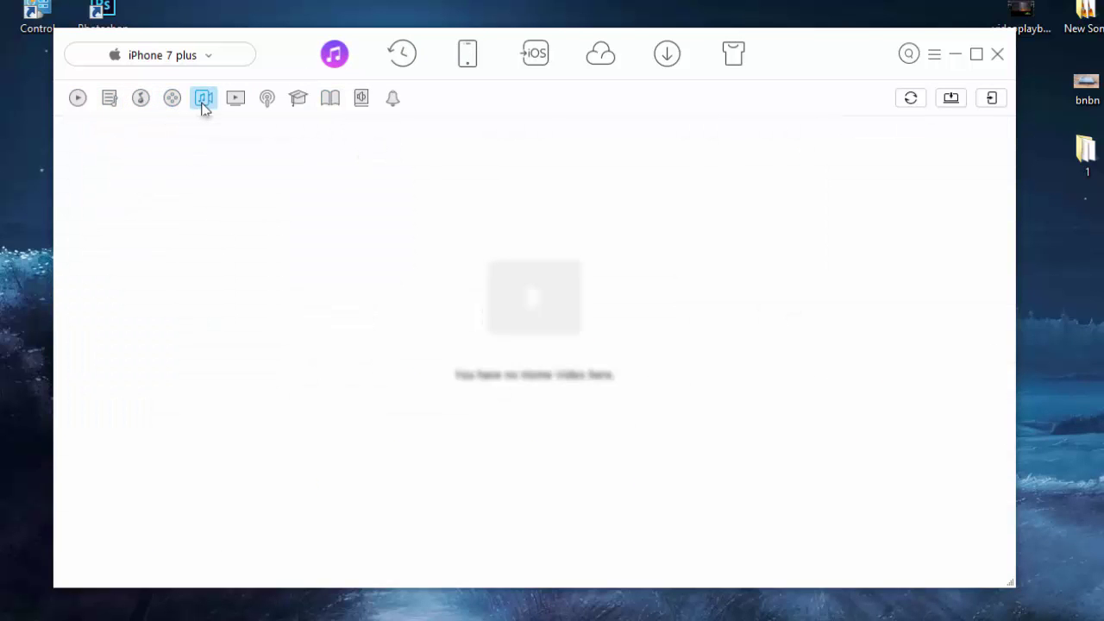
click(263, 99)
click(78, 97)
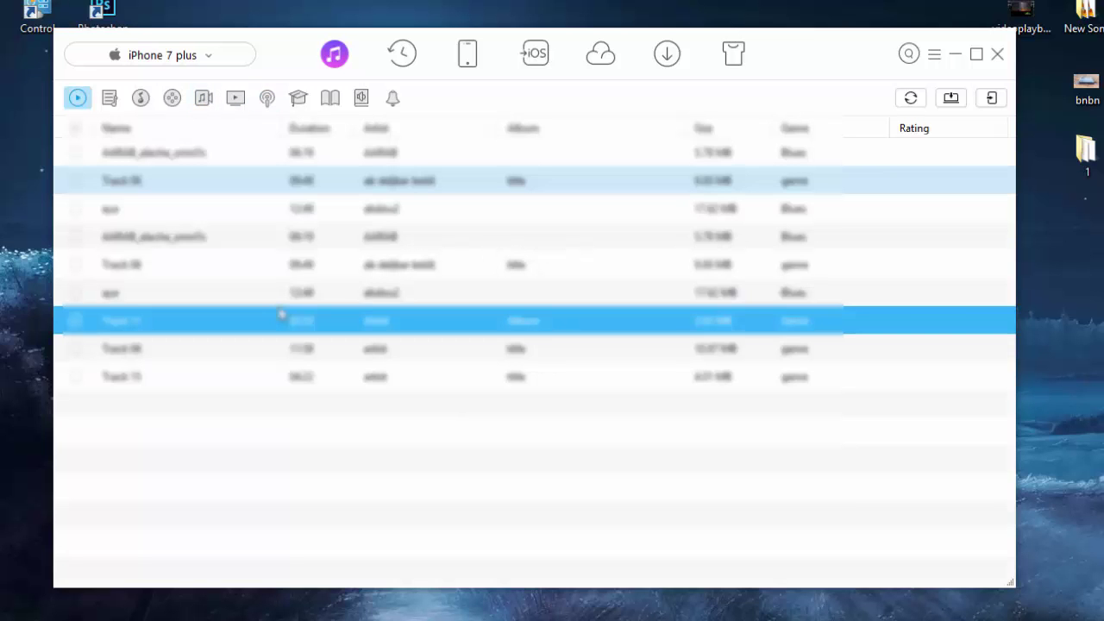
ctrl+click(172, 376)
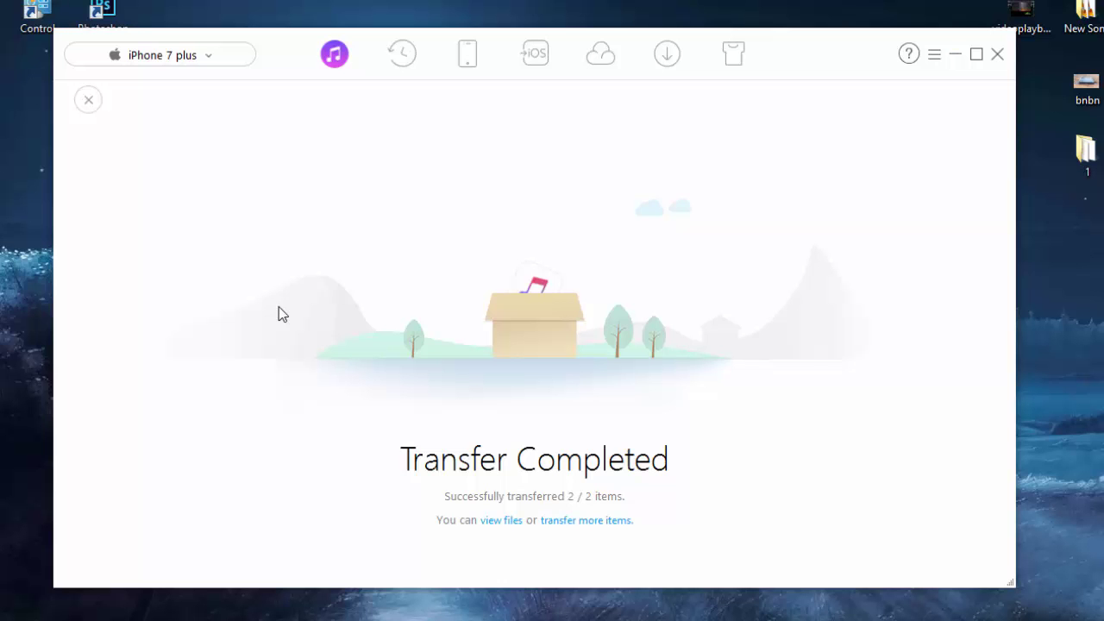
Step: Open Media Downloader, select the existing link and try downloading it
click(468, 53)
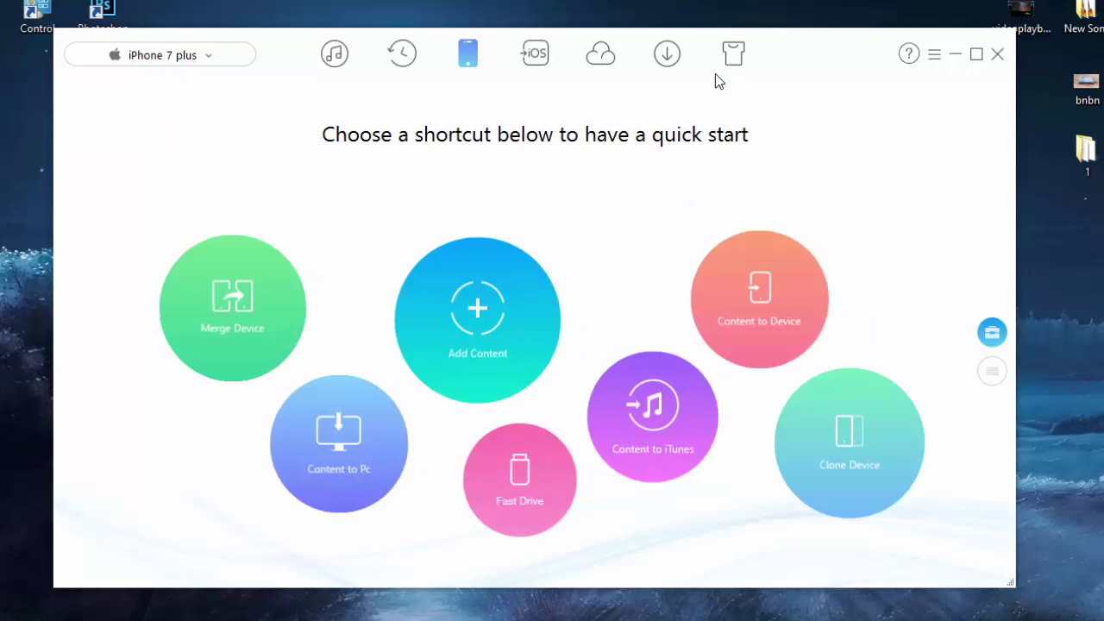
click(672, 60)
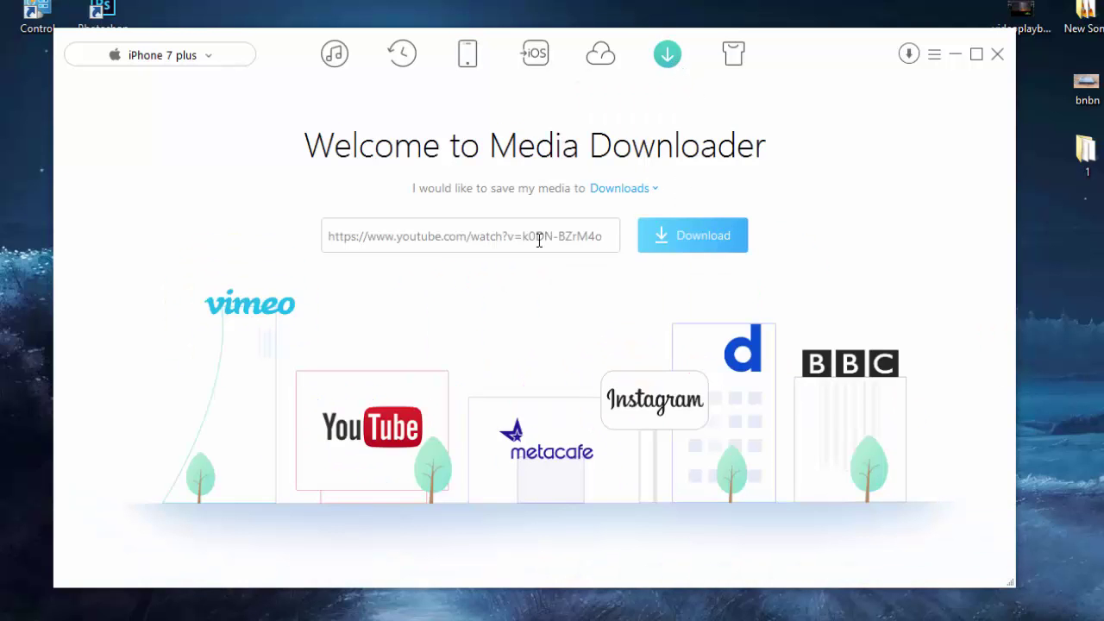
drag(610, 237, 304, 246)
key(ctrl+c)
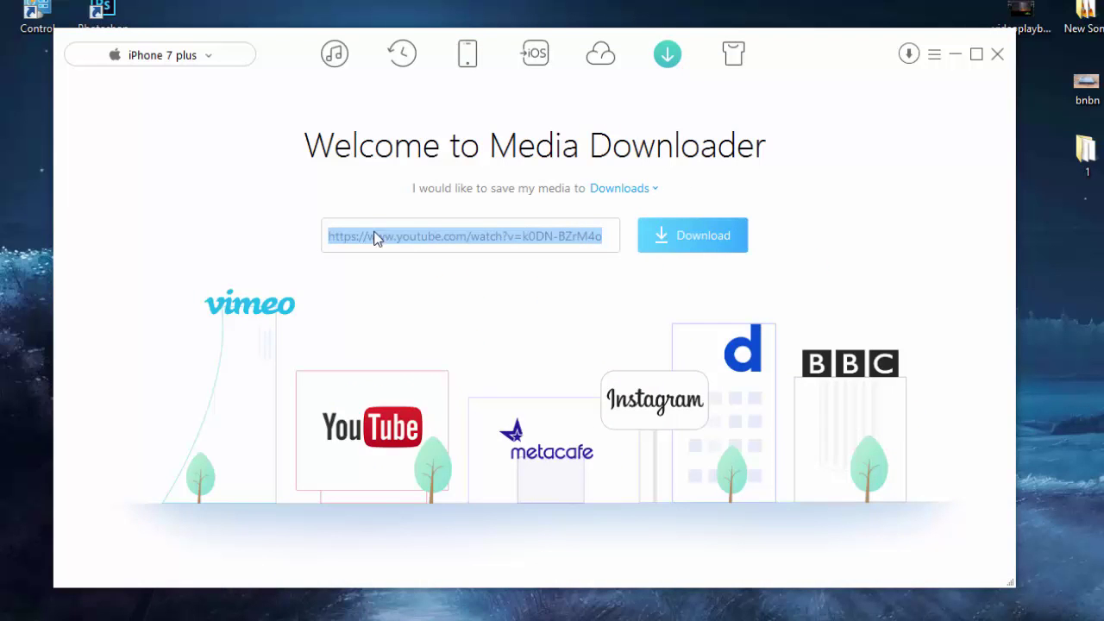
right_click(446, 256)
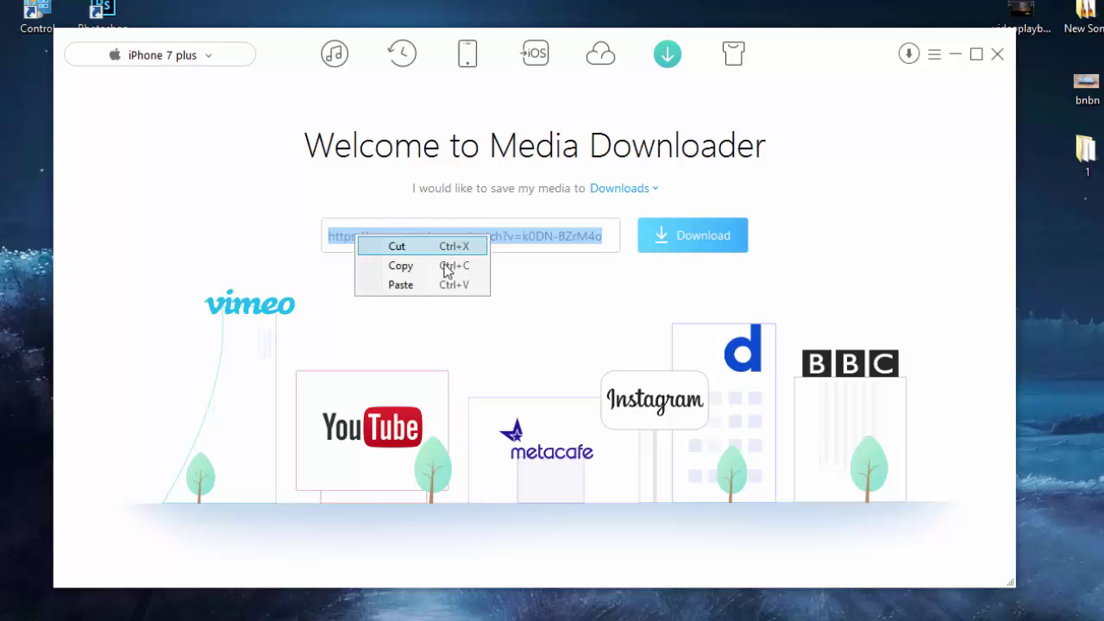
click(453, 284)
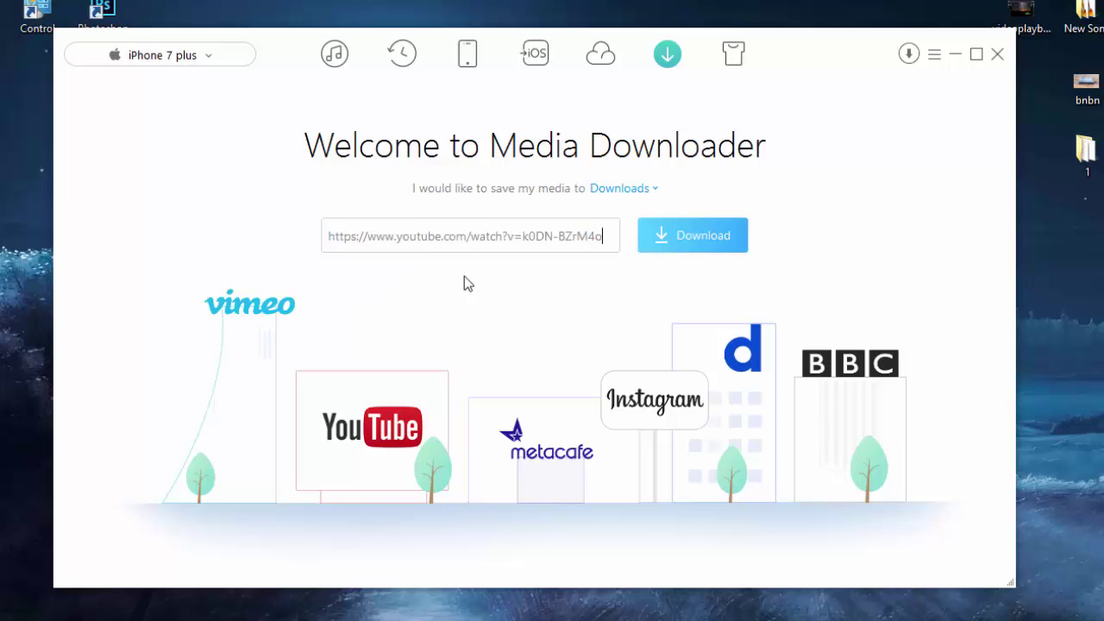
click(713, 245)
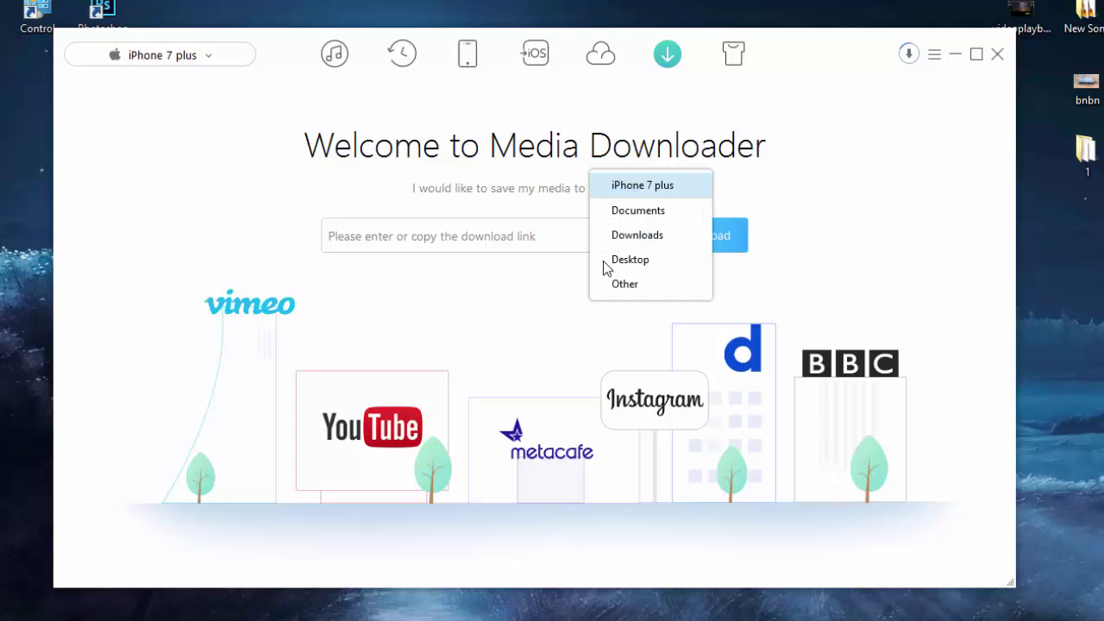
Step: Check the save-location choices keeping Downloads, and paste a YouTube link into the field
key(Down)
key(Down)
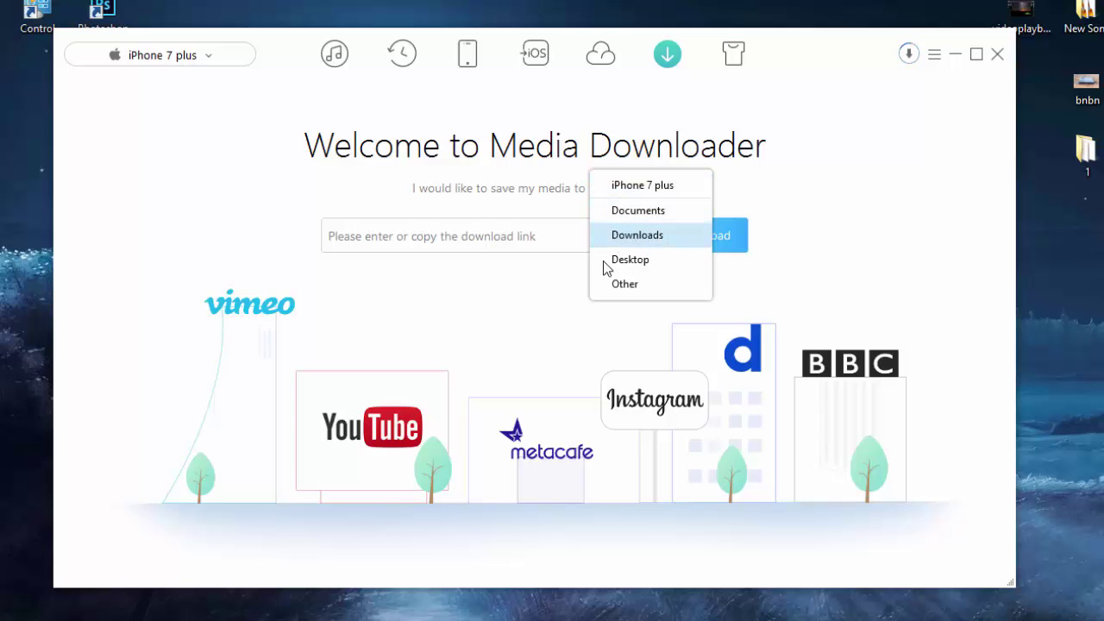
key(Down)
key(Down)
key(Down)
key(Escape)
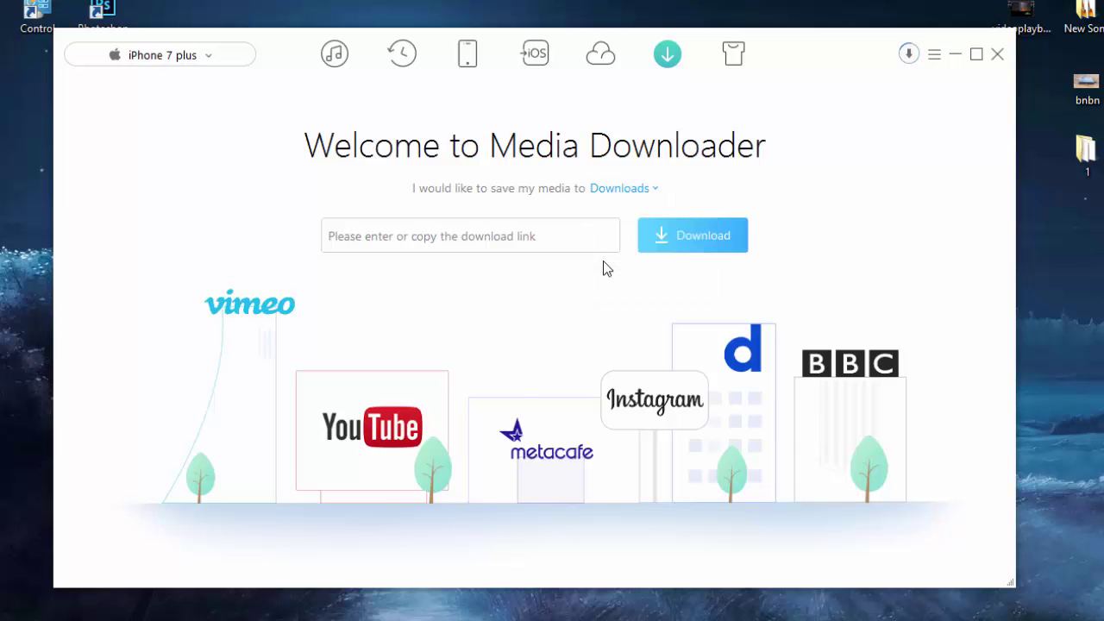
key(ctrl+v)
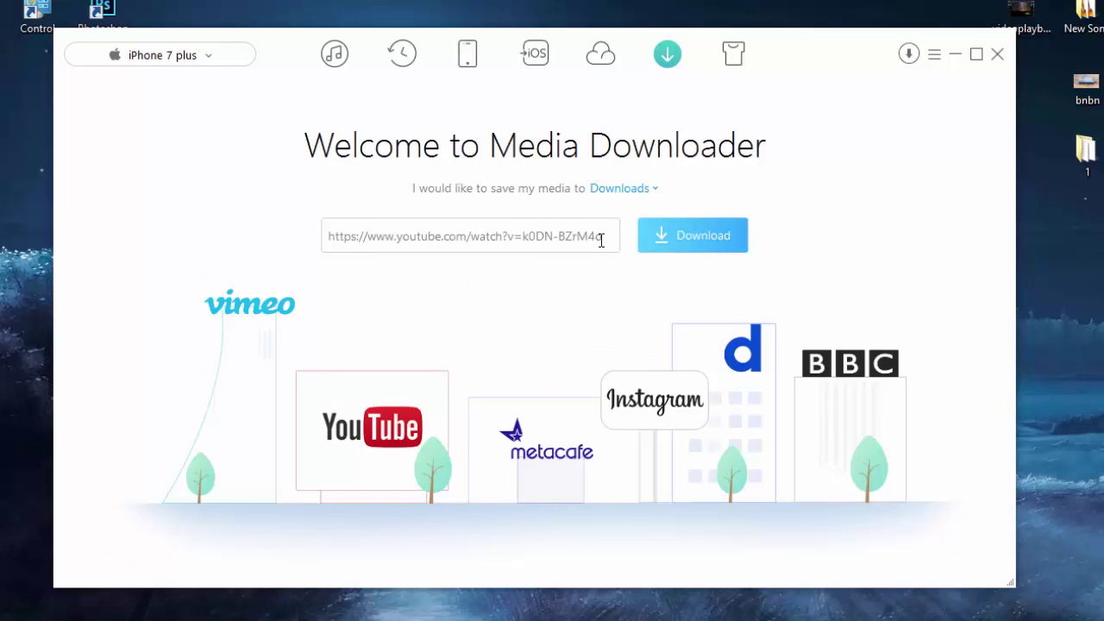
double_click(424, 241)
click(422, 242)
double_click(422, 242)
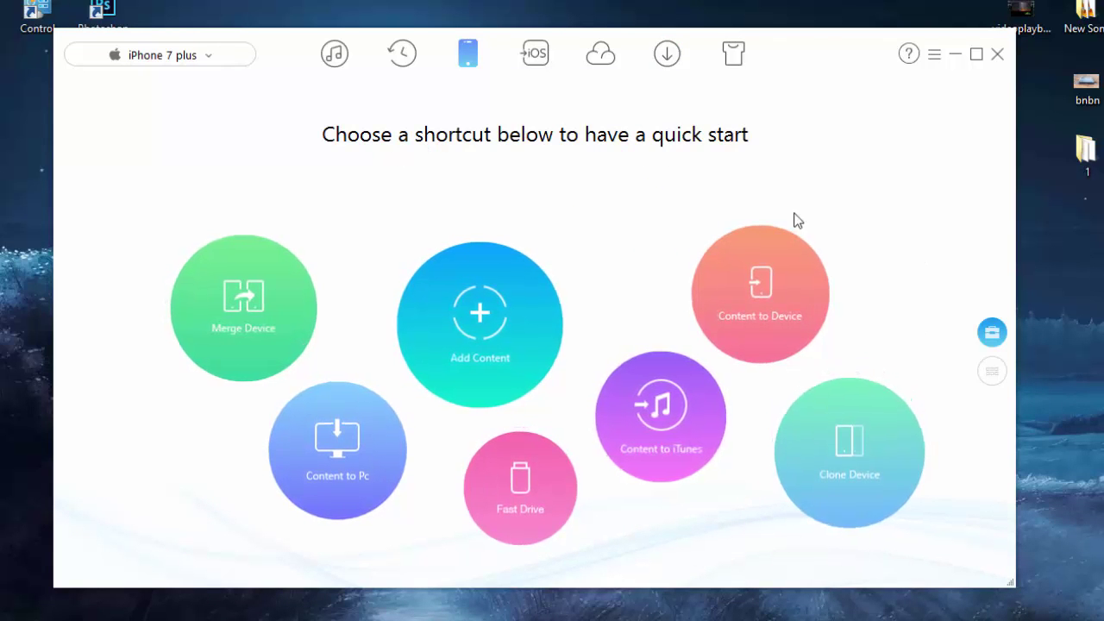
Step: Apply the Space Black dark theme and return to the device's content view
click(733, 56)
click(718, 480)
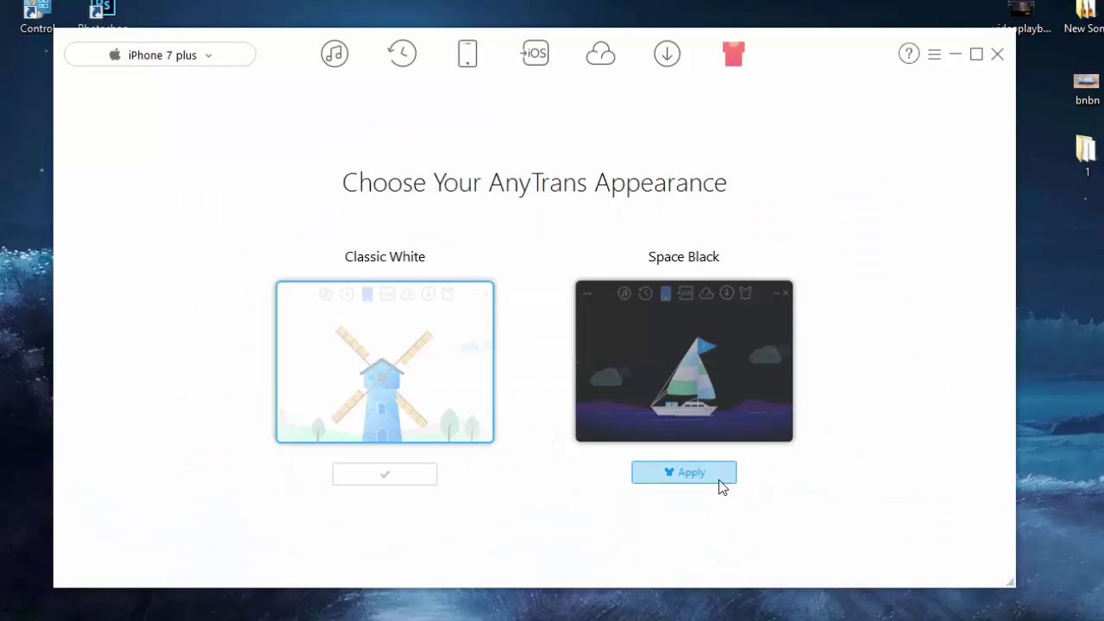
click(465, 55)
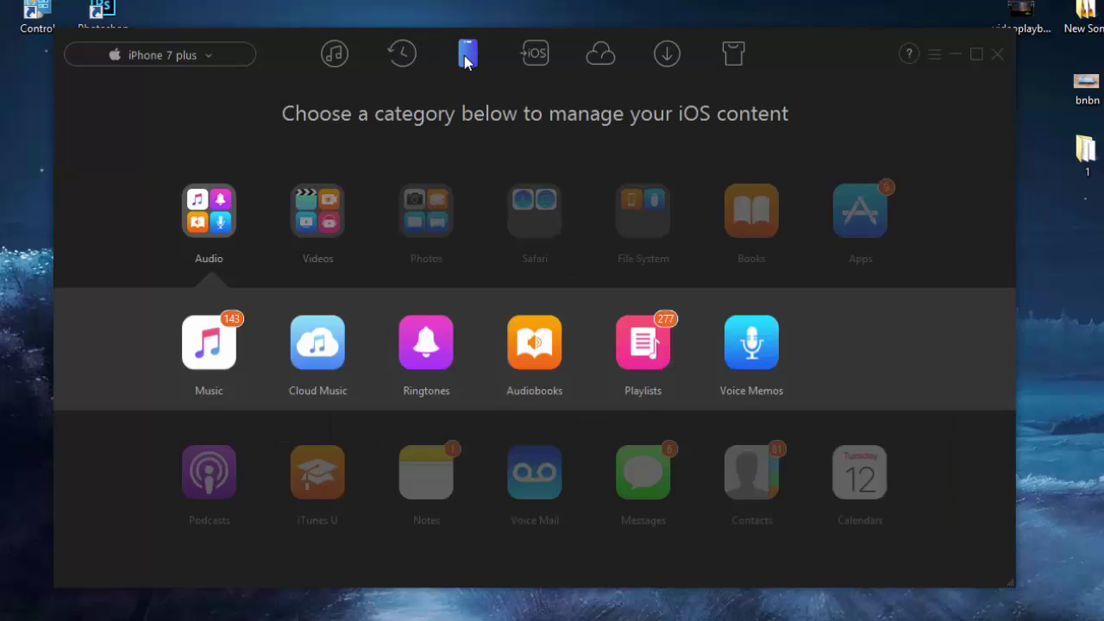
scroll(593, 193, up, 2)
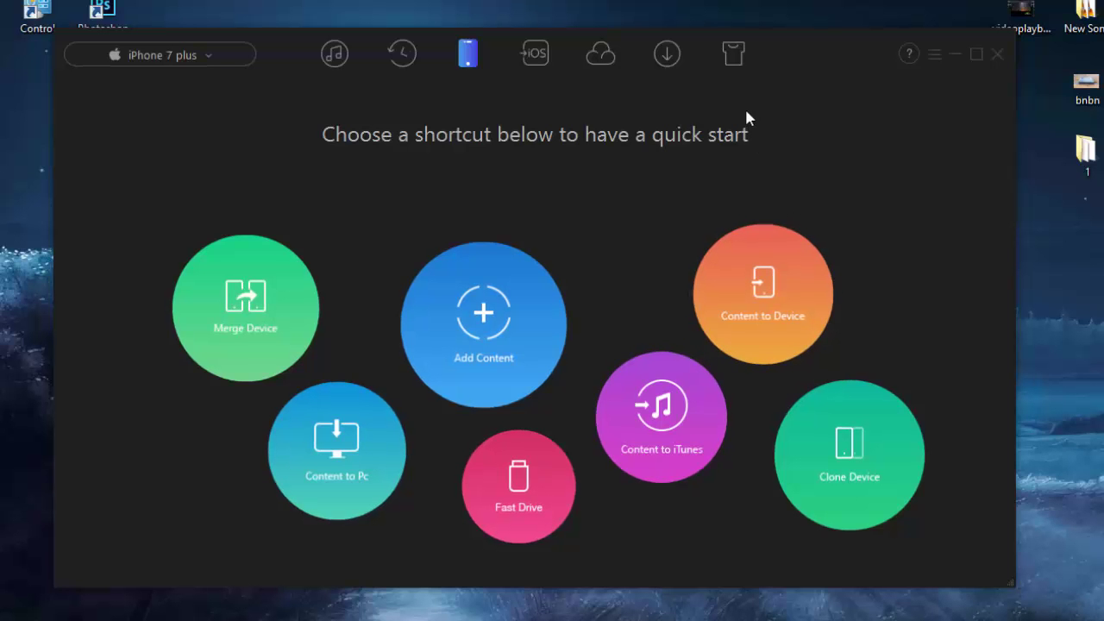
Step: Apply the Classic White theme from the skin menu
click(730, 54)
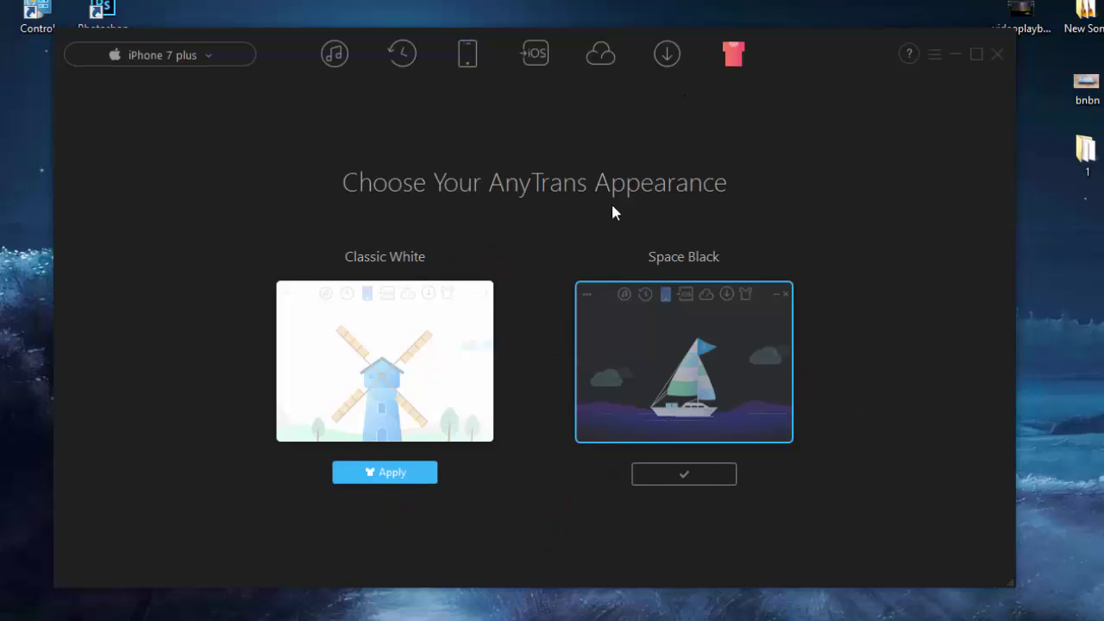
click(409, 480)
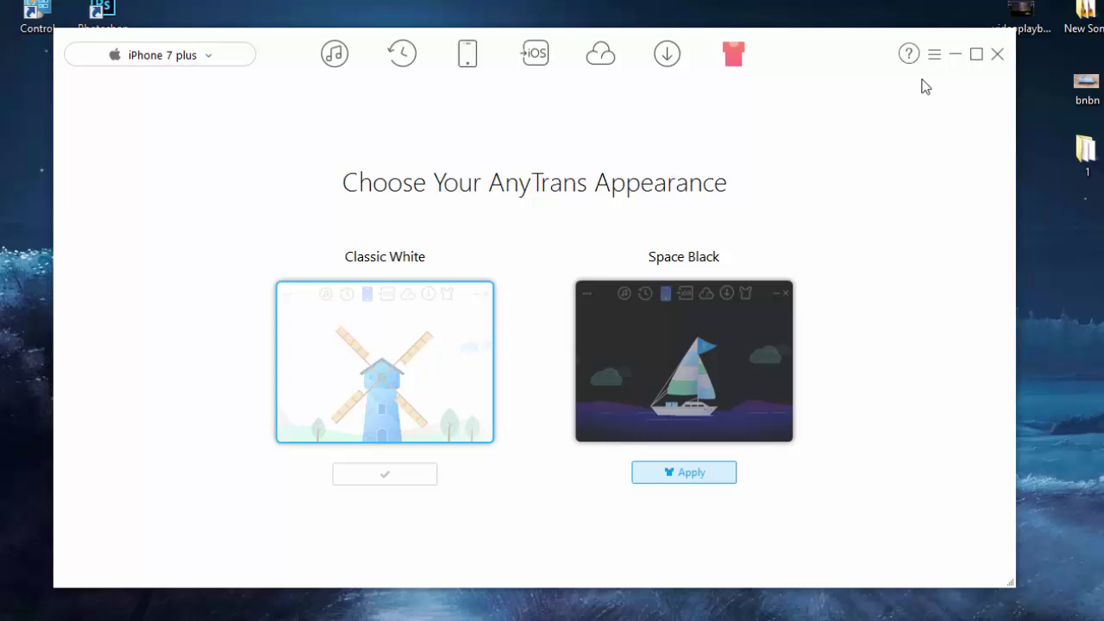